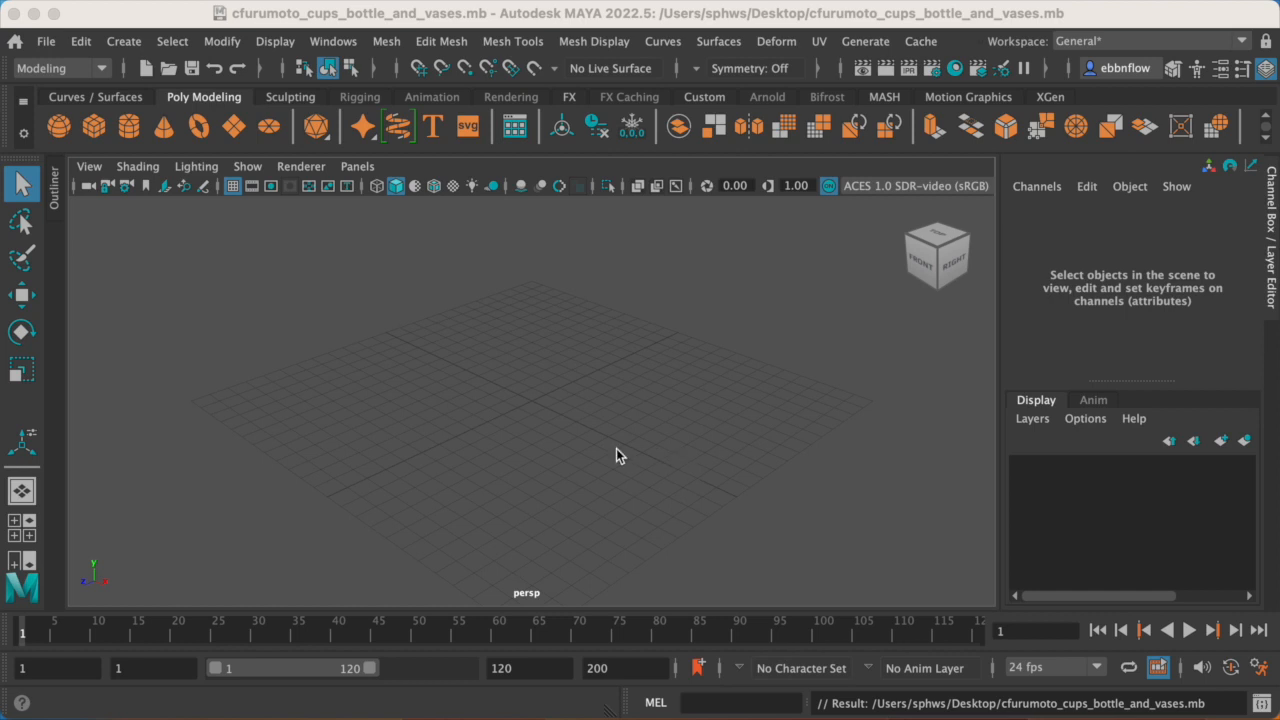
Switch from the perspective view to a full-size front view with the origin near the bottom centre.
key("space")
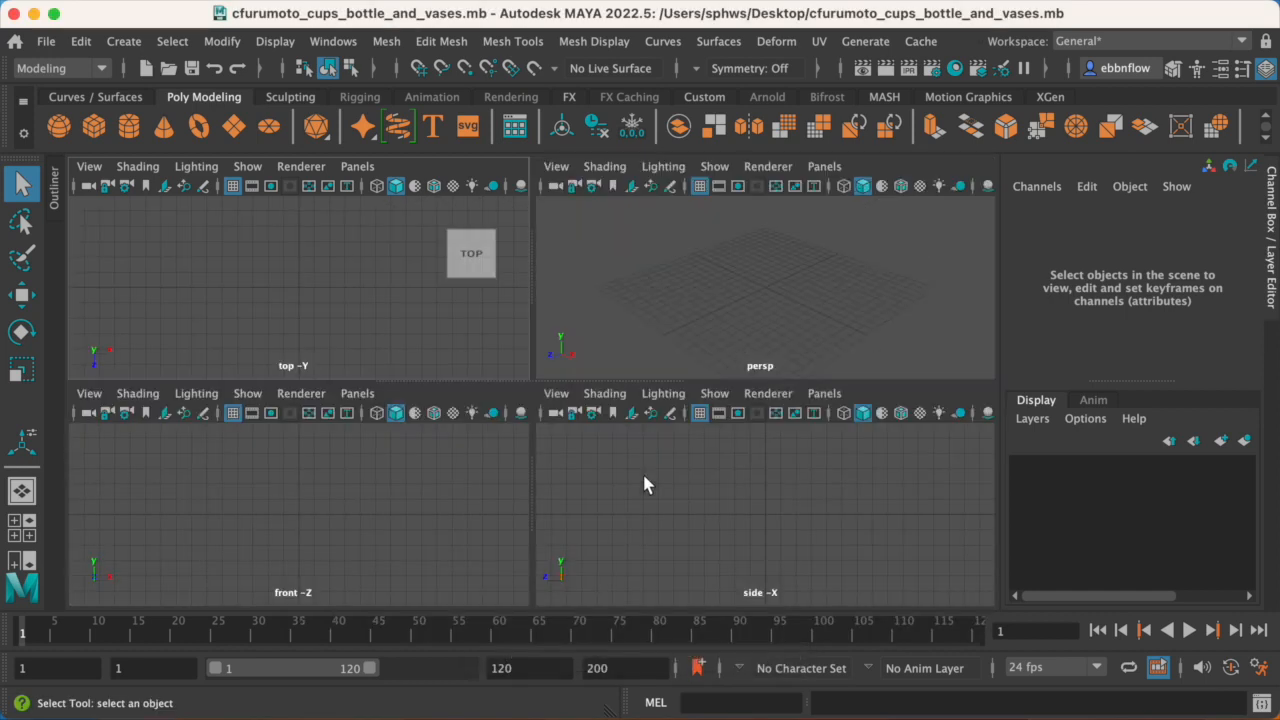
key("space")
middle_click_drag(566, 480, 518, 504, "alt")
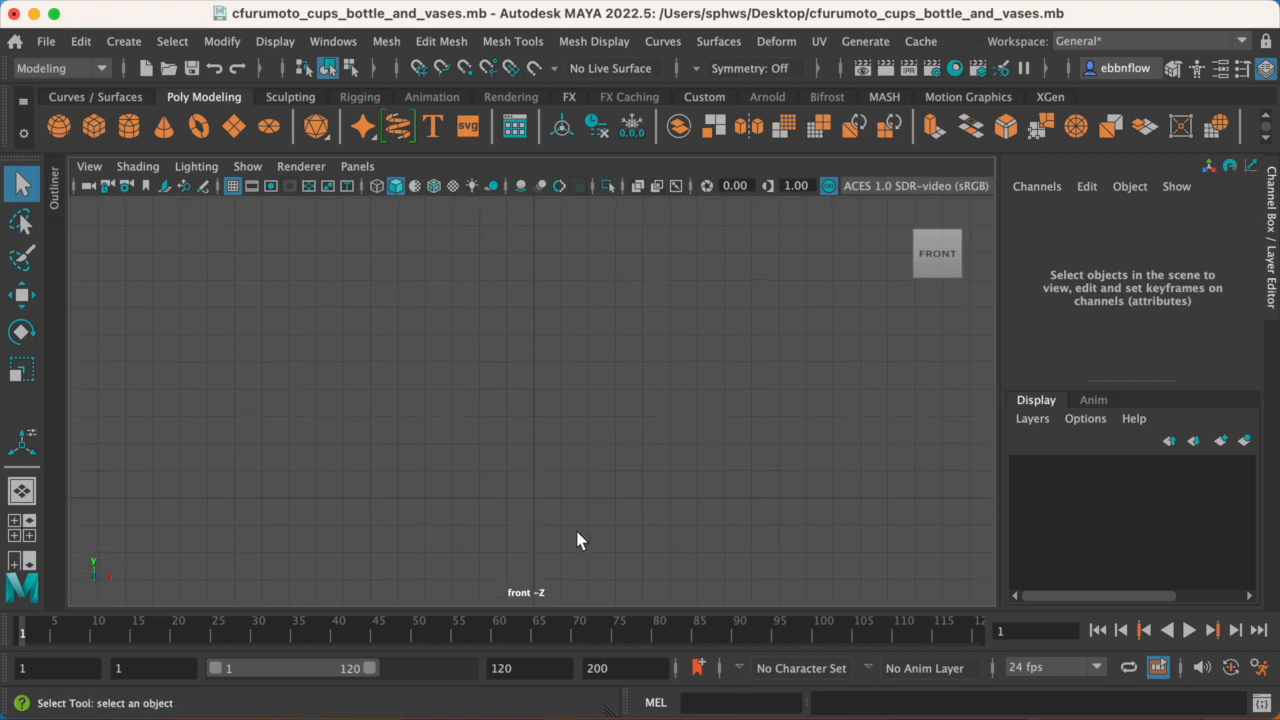
middle_click_drag(520, 495, 517, 463, "alt")
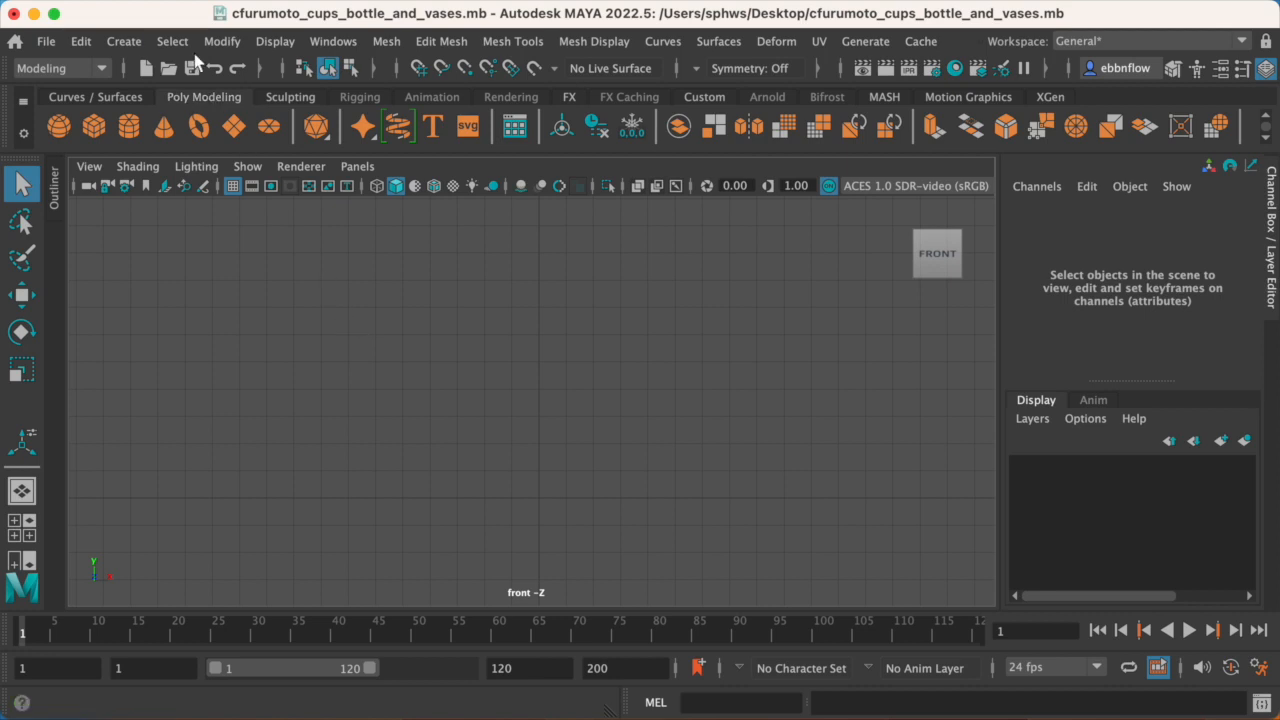
Start a curve with the CV Curve Tool by stacking four points at the origin.
left_click(140, 45)
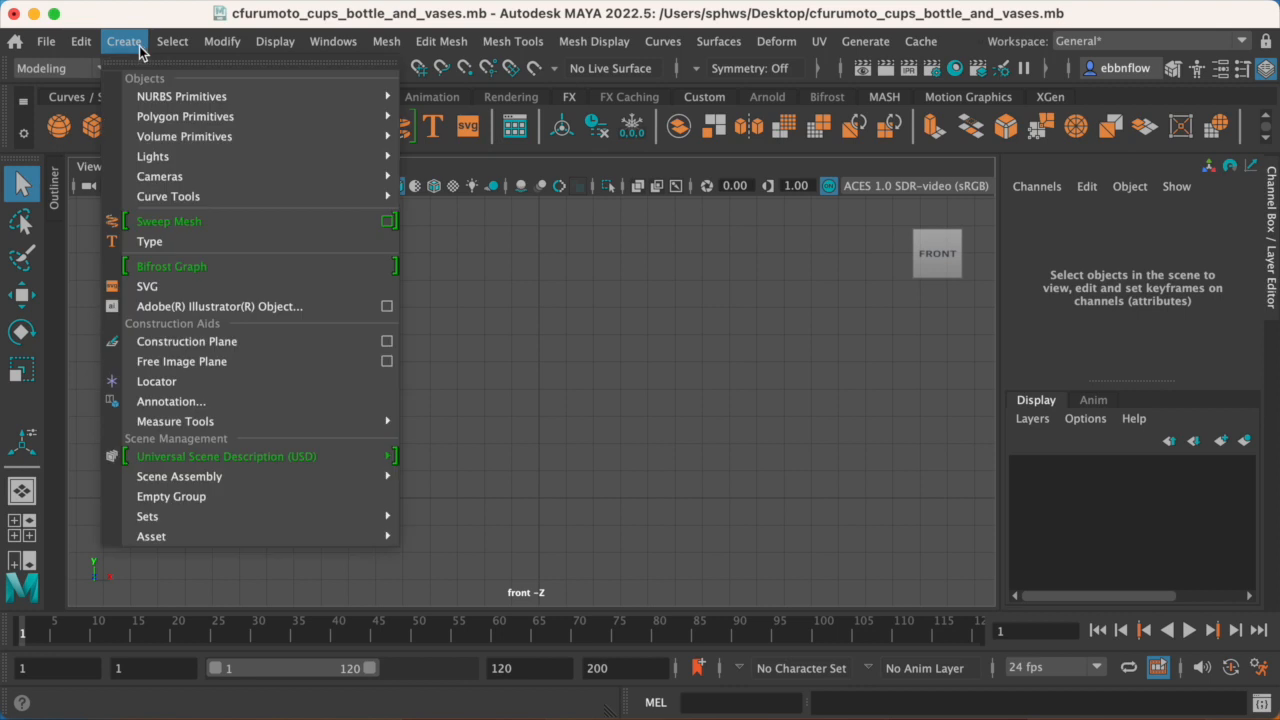
mouse_move(155, 122)
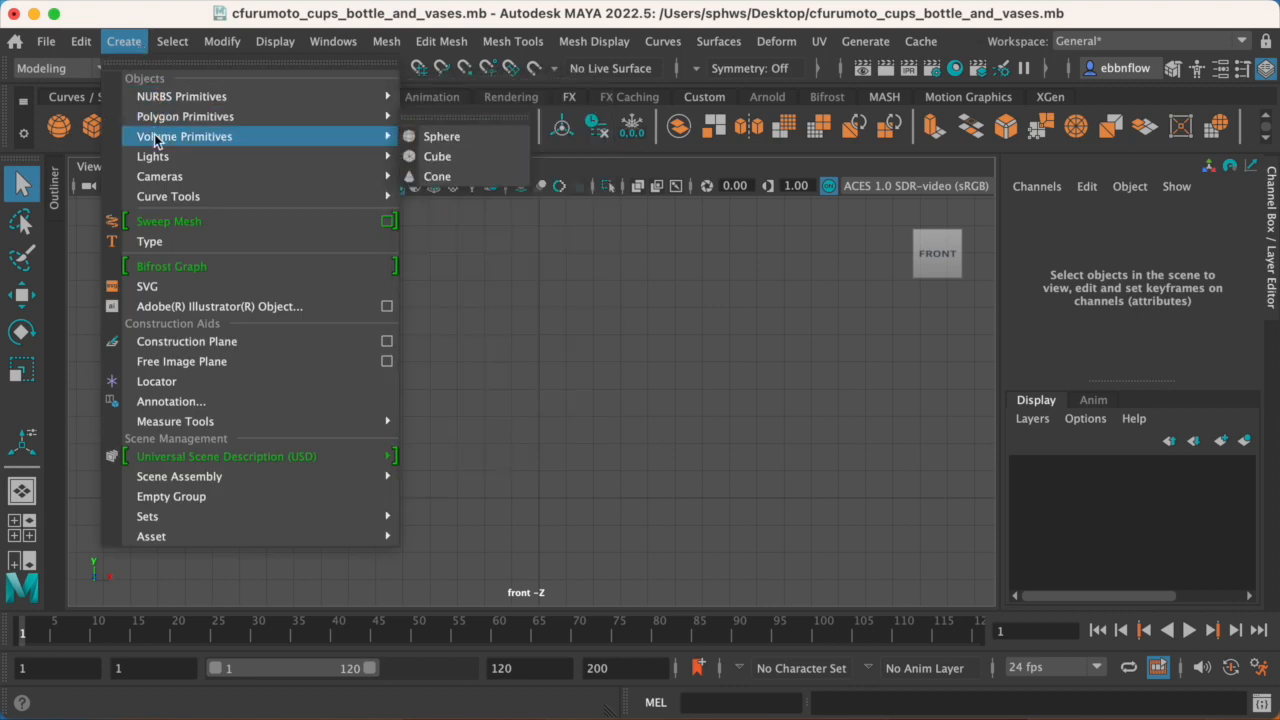
mouse_move(153, 160)
mouse_move(174, 197)
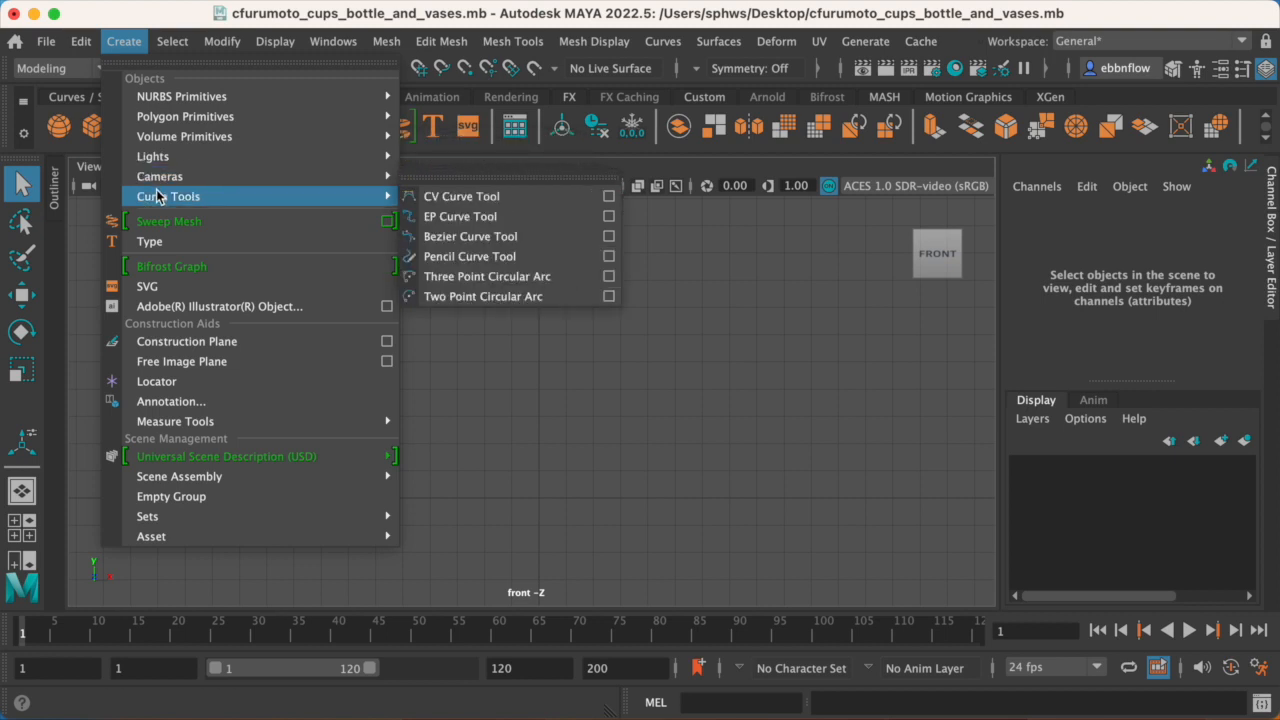
left_click(528, 198)
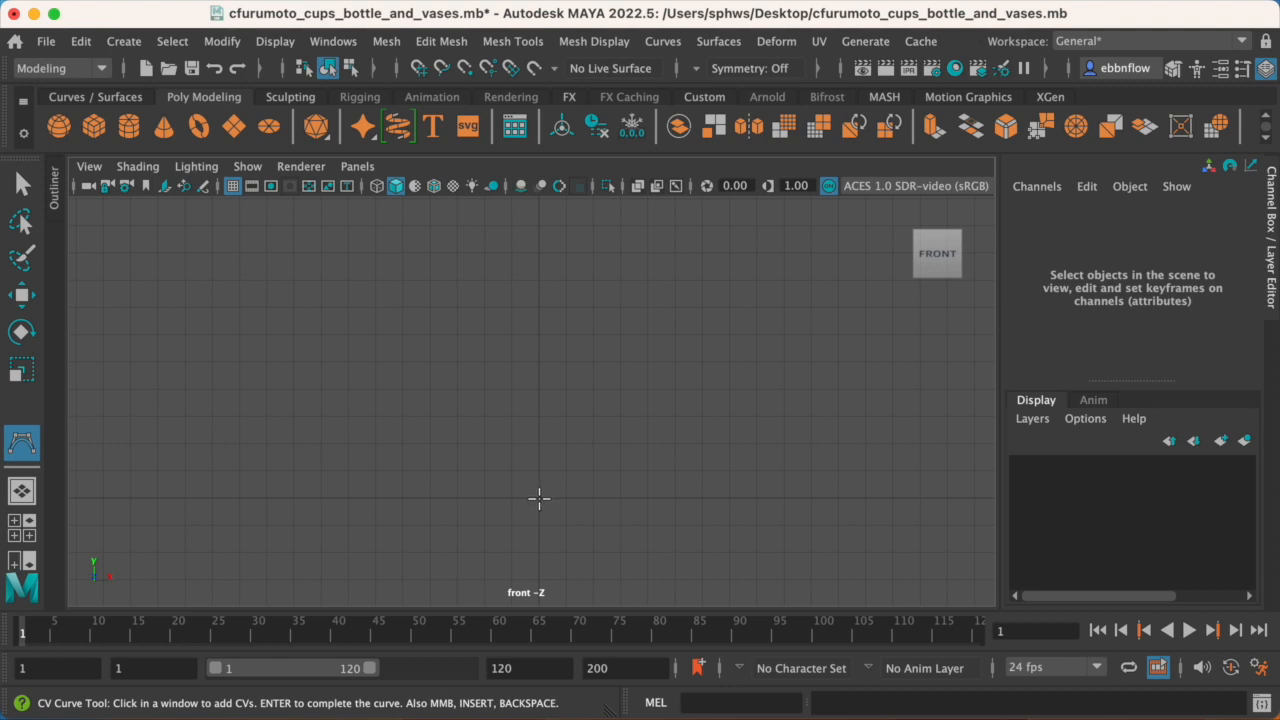
middle_click_drag(539, 497, 544, 556, "alt")
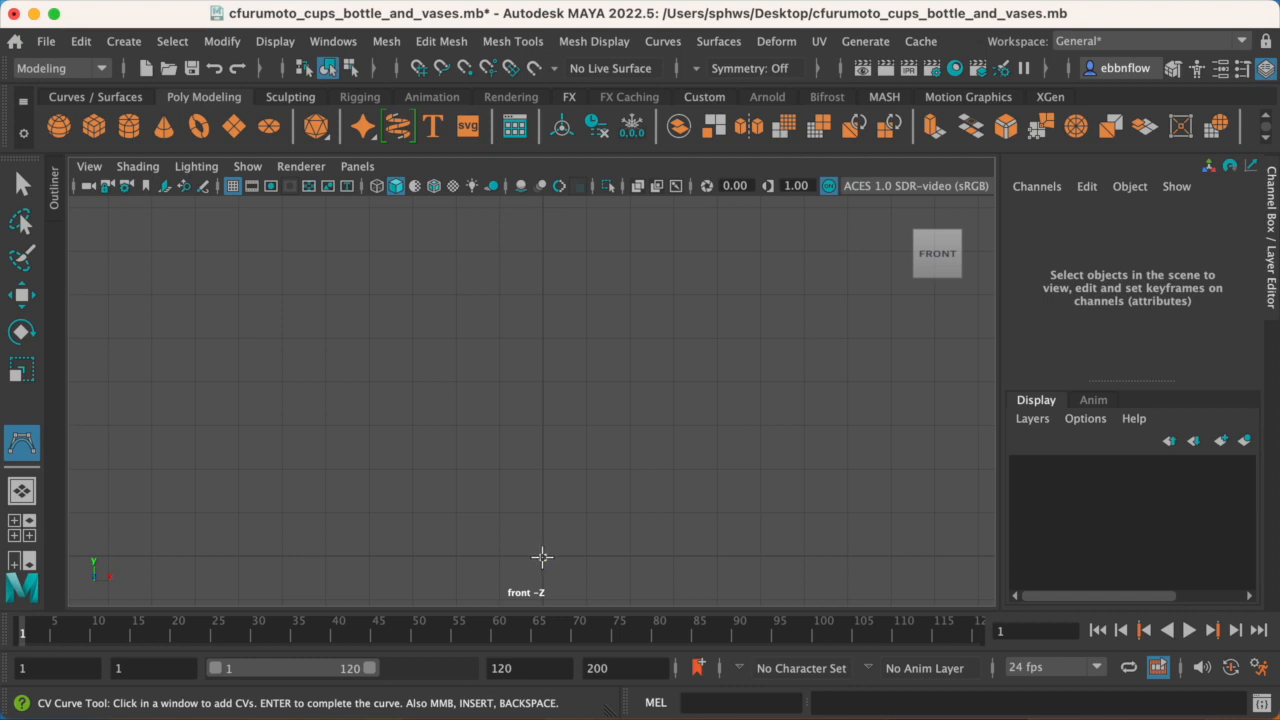
left_click(542, 557)
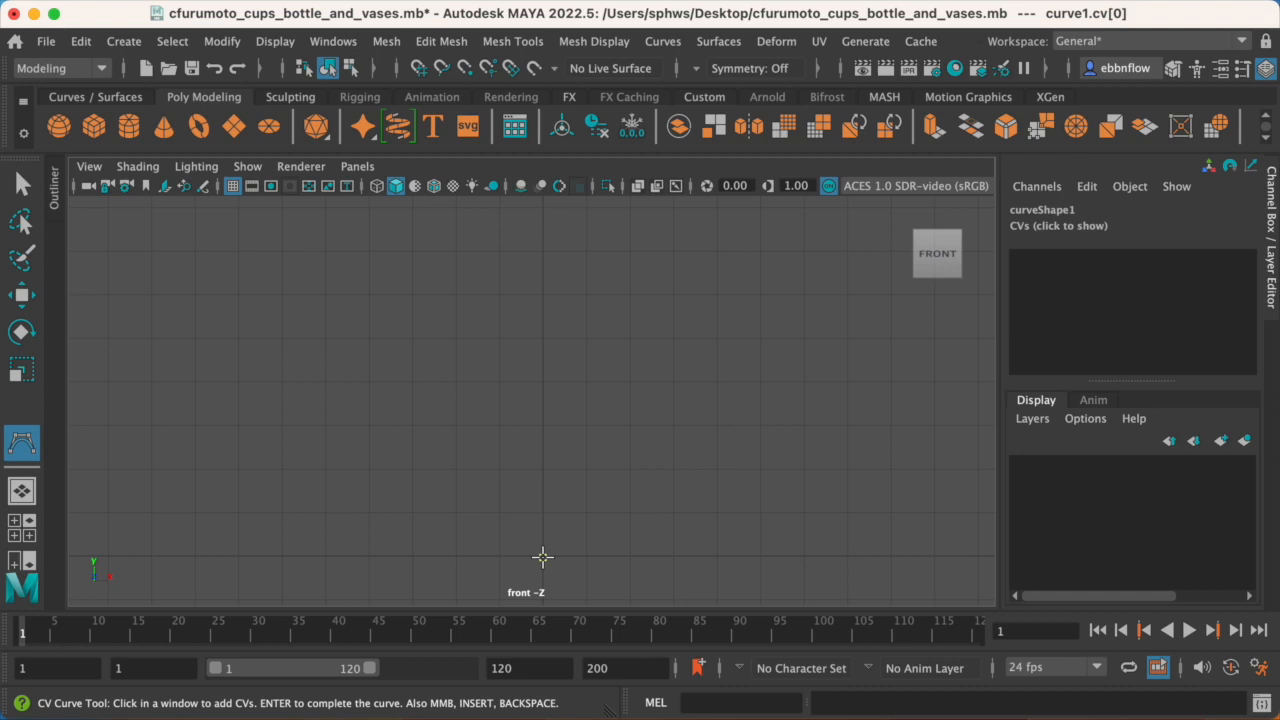
left_click(543, 557)
left_click(543, 557)
left_click(543, 557)
Continue the cup profile along the base and up the slanted outer wall, stacking four points at each corner.
left_click(610, 557)
left_click(610, 558)
left_click(610, 558)
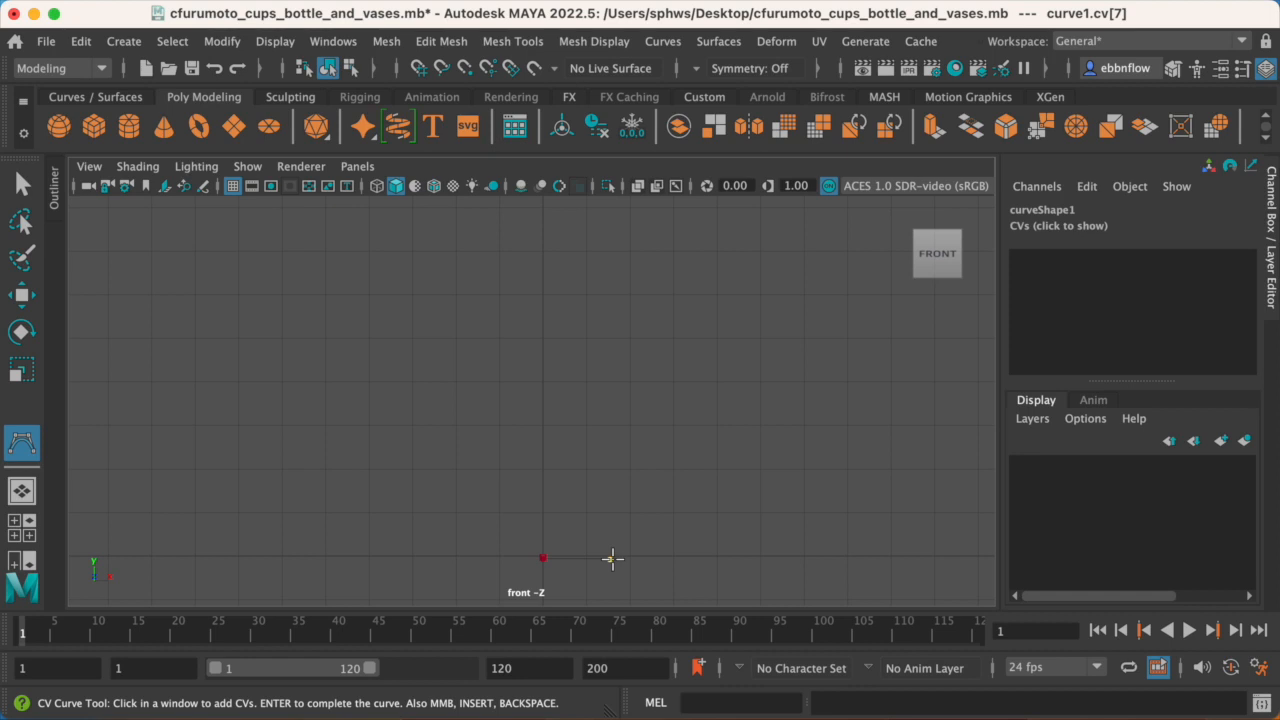
left_click(610, 559)
left_click(631, 339)
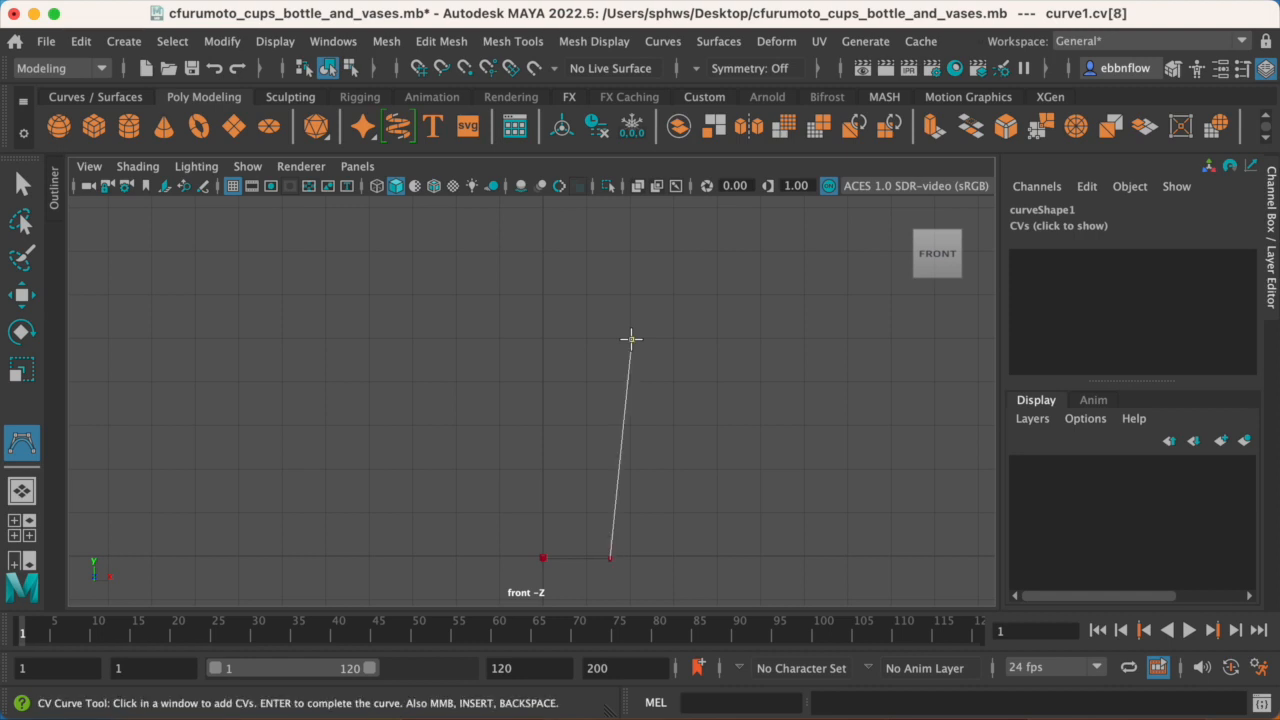
left_click(631, 339)
left_click(631, 339)
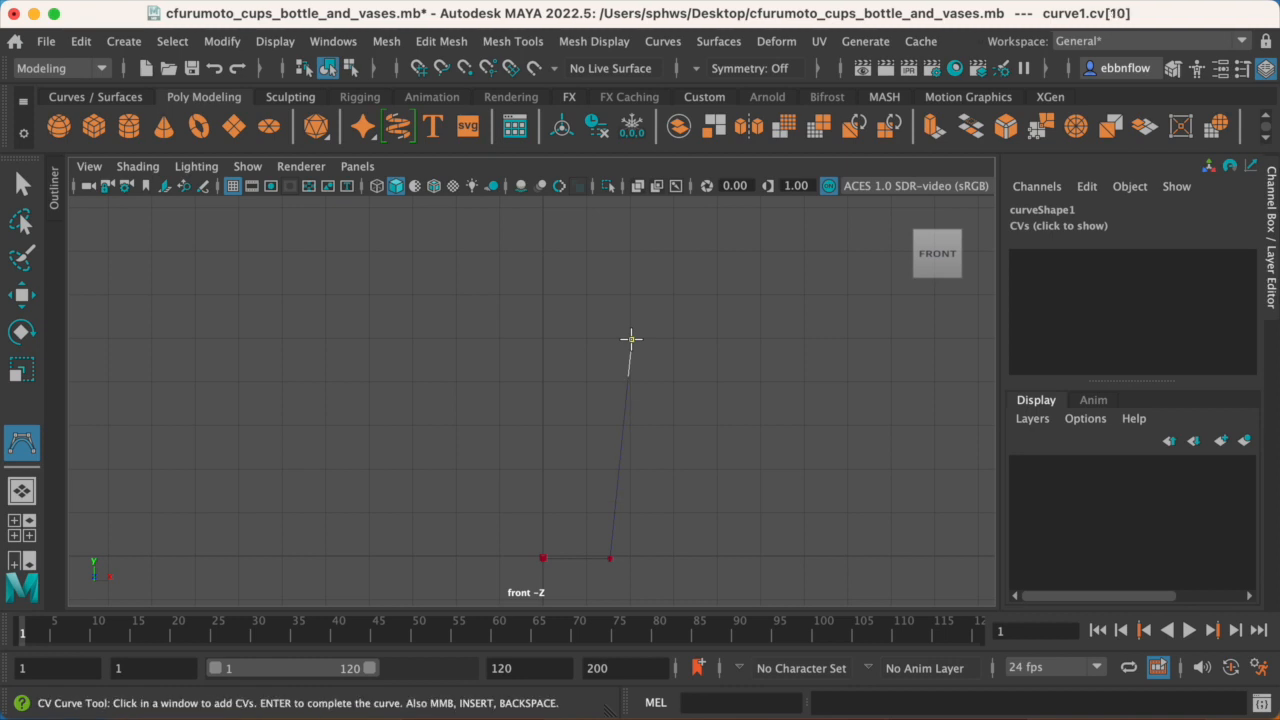
left_click(631, 339)
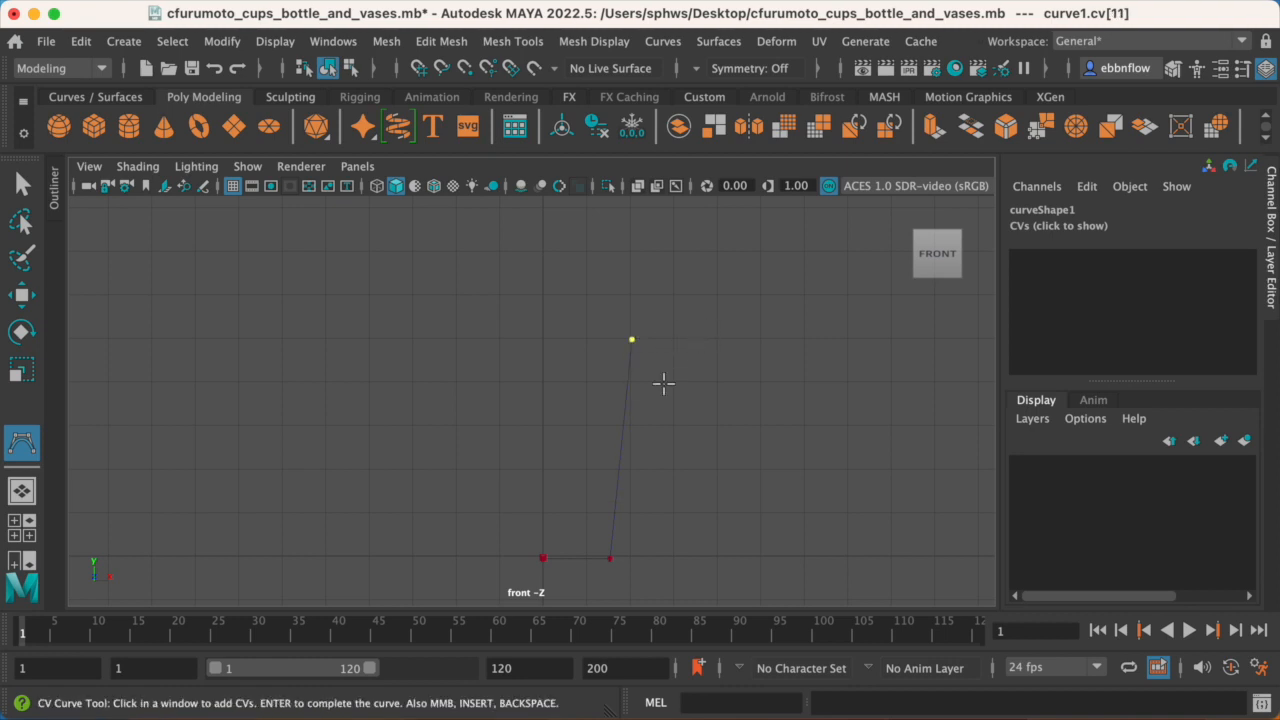
Draw the small rim lip outward, upward and back inward, stacking points at each corner of the profile.
left_click(638, 339)
left_click(638, 339)
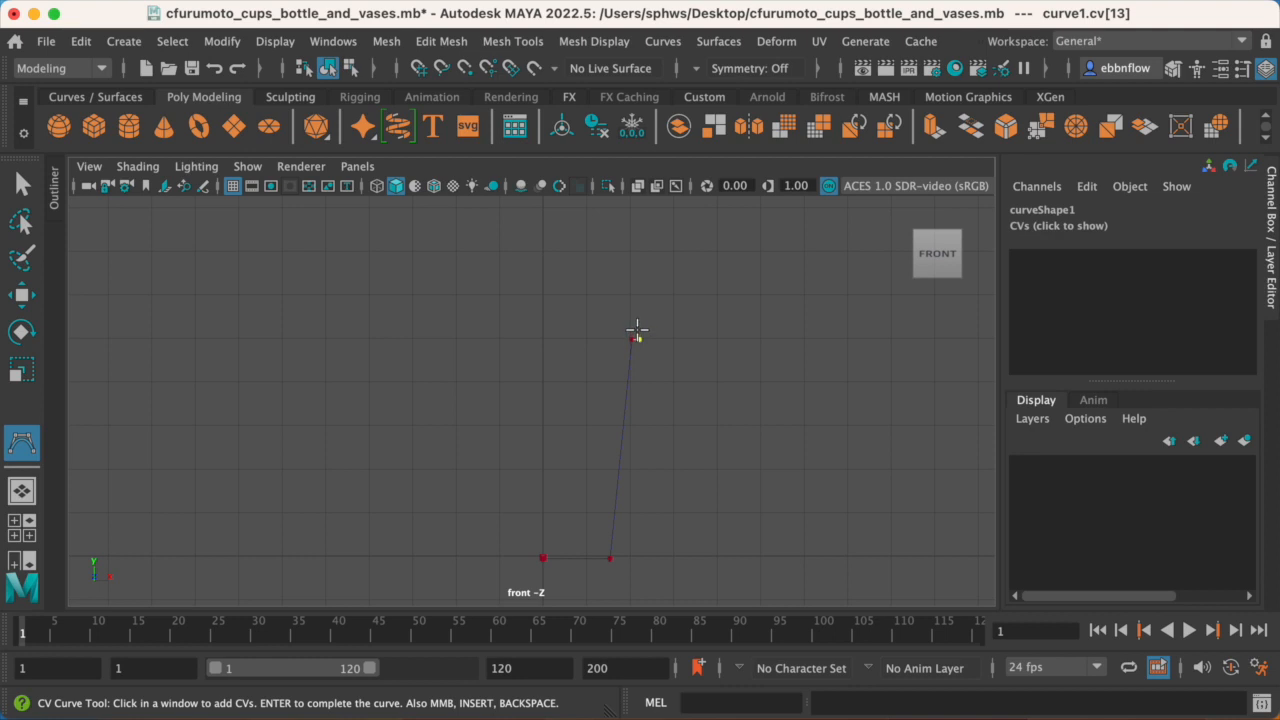
left_click(638, 329)
left_click(638, 329)
left_click(638, 329)
left_click(620, 329)
left_click(620, 329)
left_click(620, 329)
left_click(620, 329)
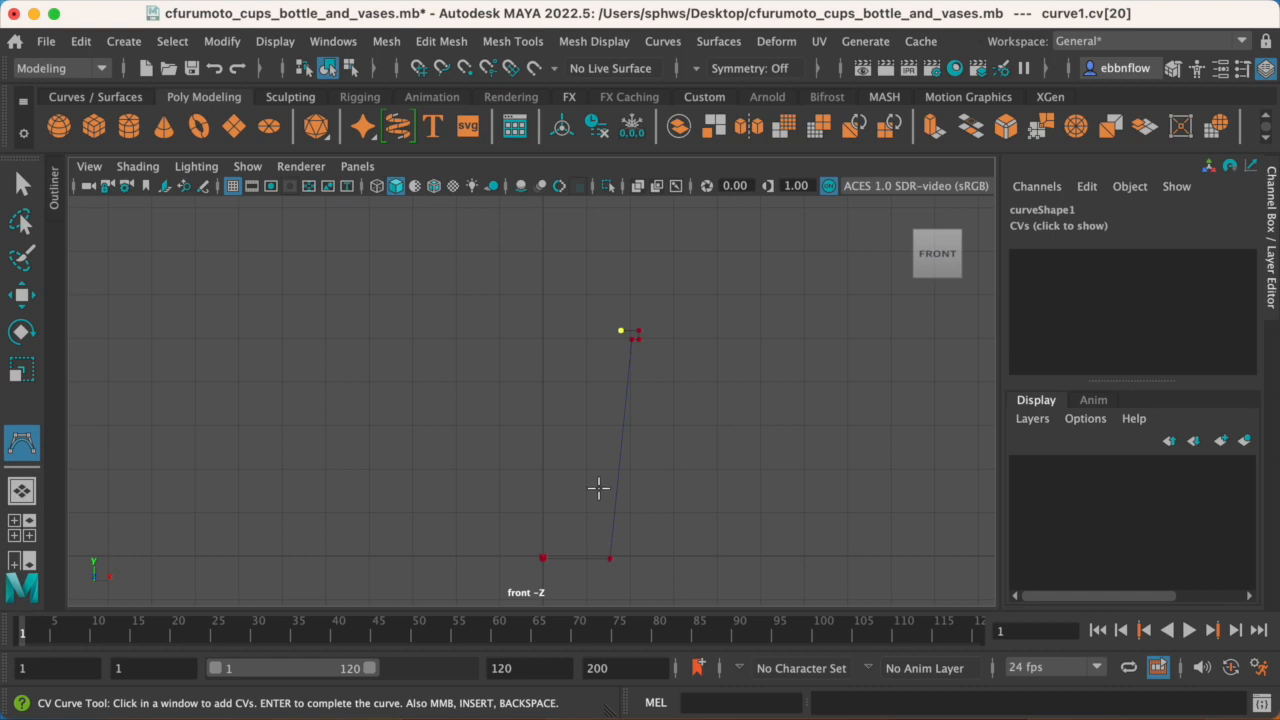
Run the profile down the inner wall and across the inner floor to the centre axis with stacked corner points, and finish the curve.
left_click(597, 540)
left_click(597, 540)
left_click(597, 540)
left_click(597, 540)
left_click(597, 540)
left_click(544, 540)
left_click(544, 540)
left_click(544, 540)
left_click(544, 540)
left_click(544, 540)
left_click(544, 540)
scroll(551, 541, "up", 1)
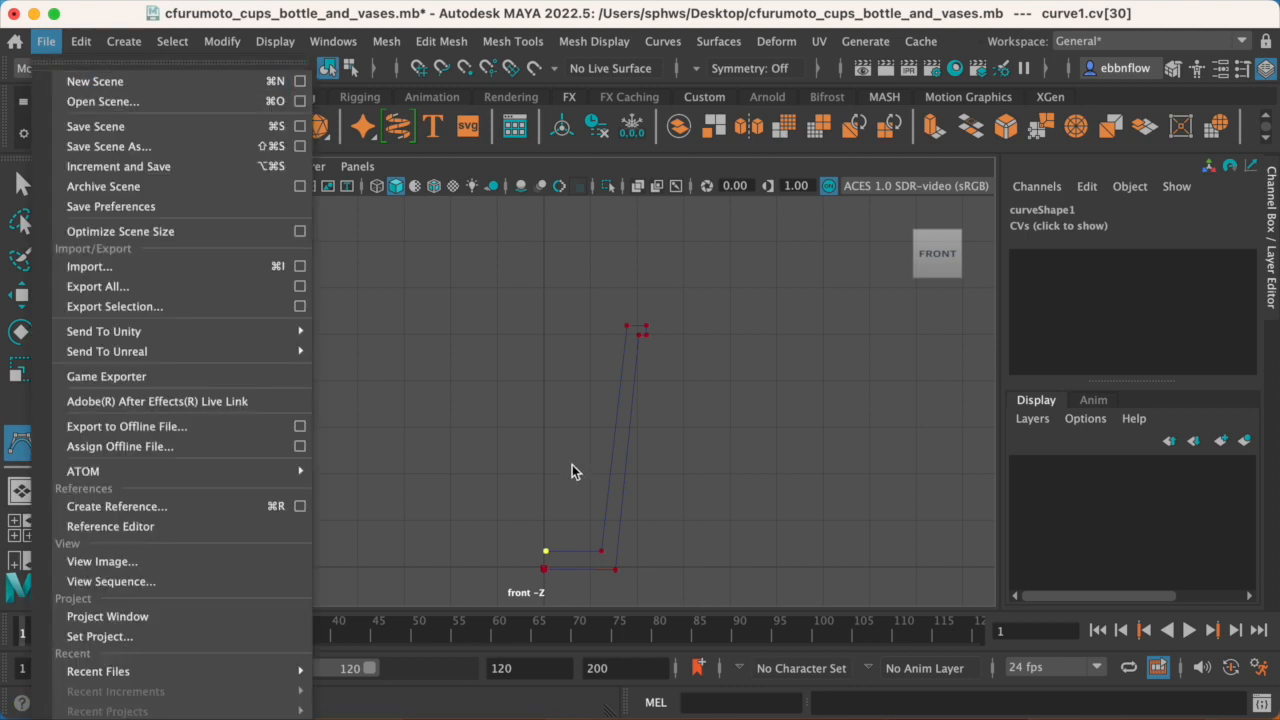
key("Escape")
key("q")
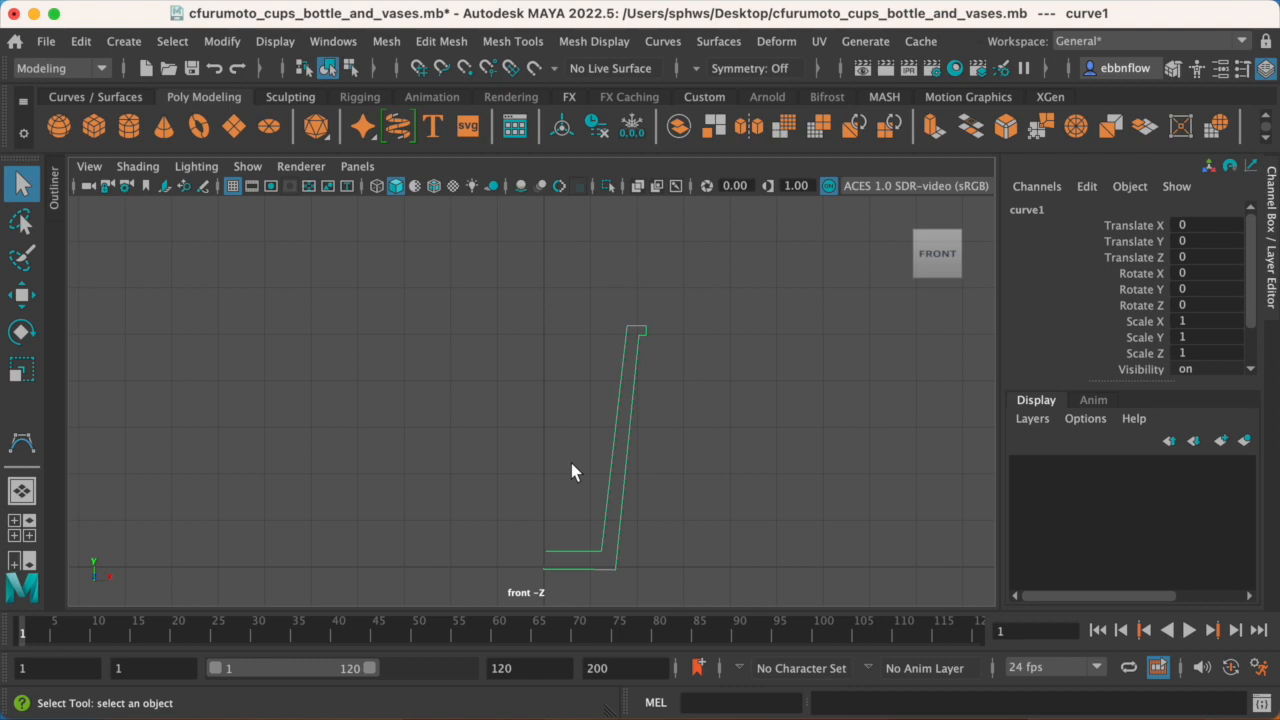
Revolve the profile curve into a cup surface in the perspective view and deselect it.
key("space")
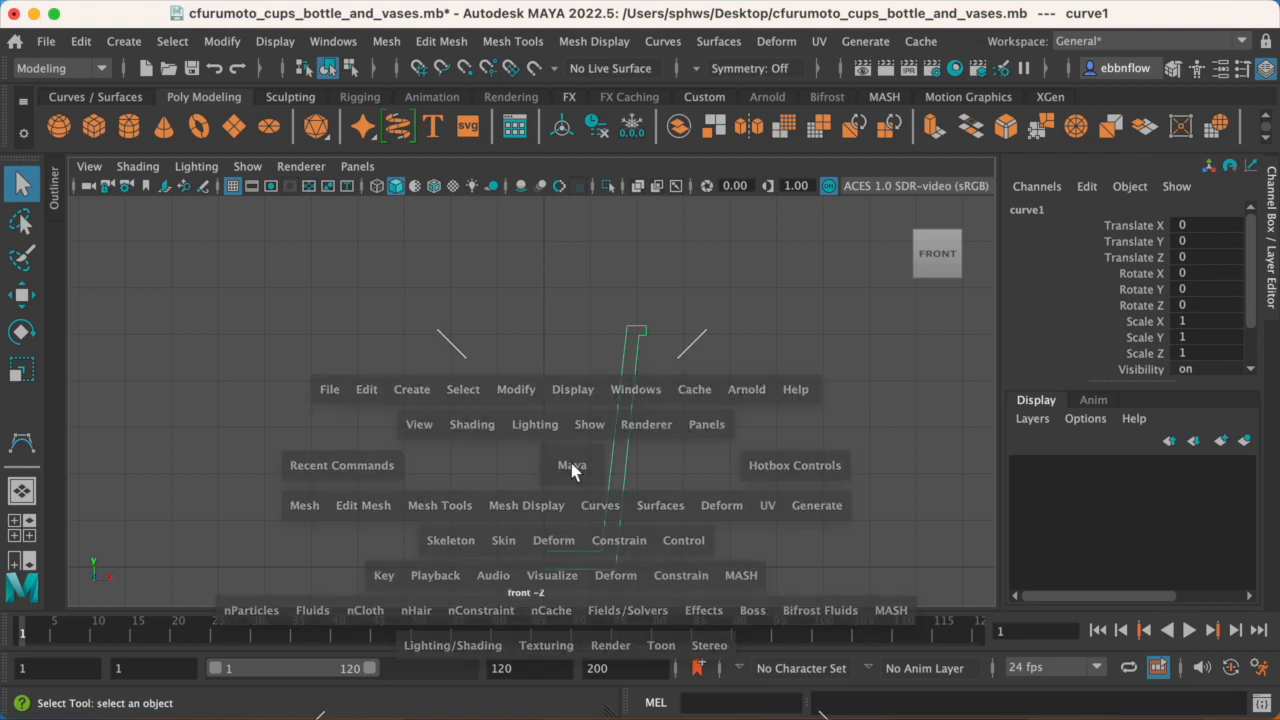
key("space")
left_click_drag(696, 284, 593, 405, "alt")
left_click_drag(636, 369, 632, 406, "alt")
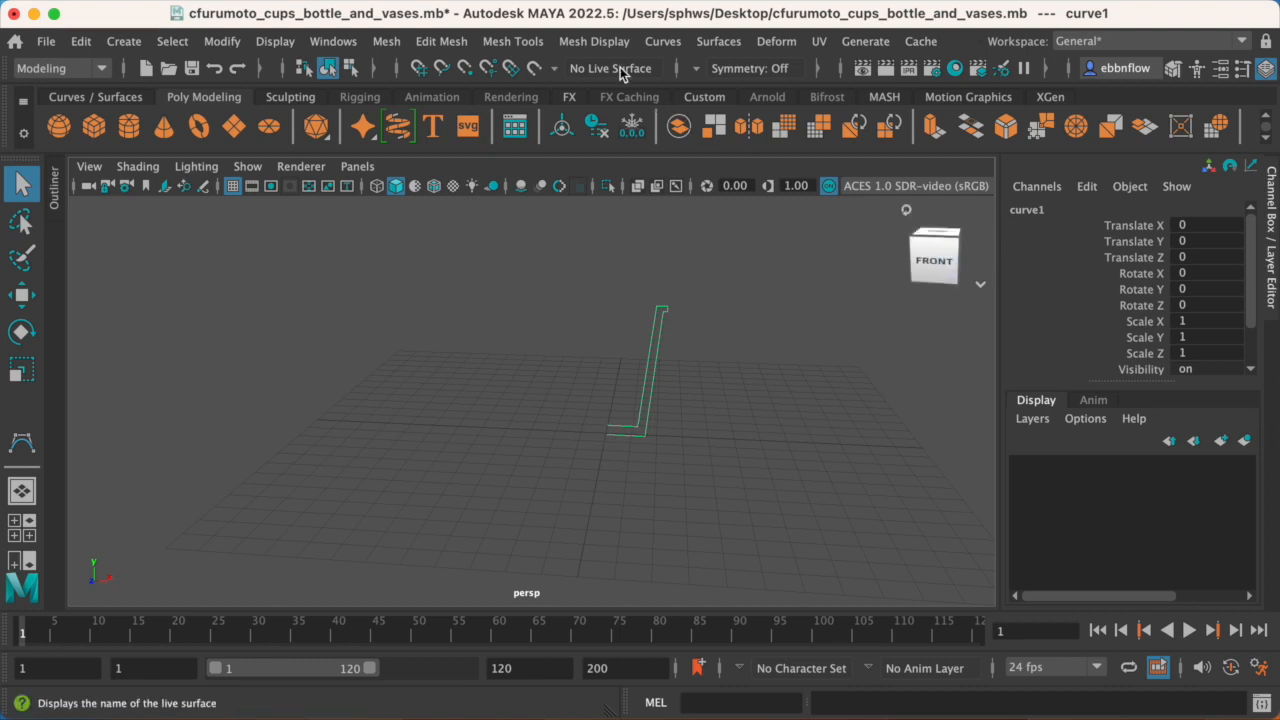
left_click(730, 45)
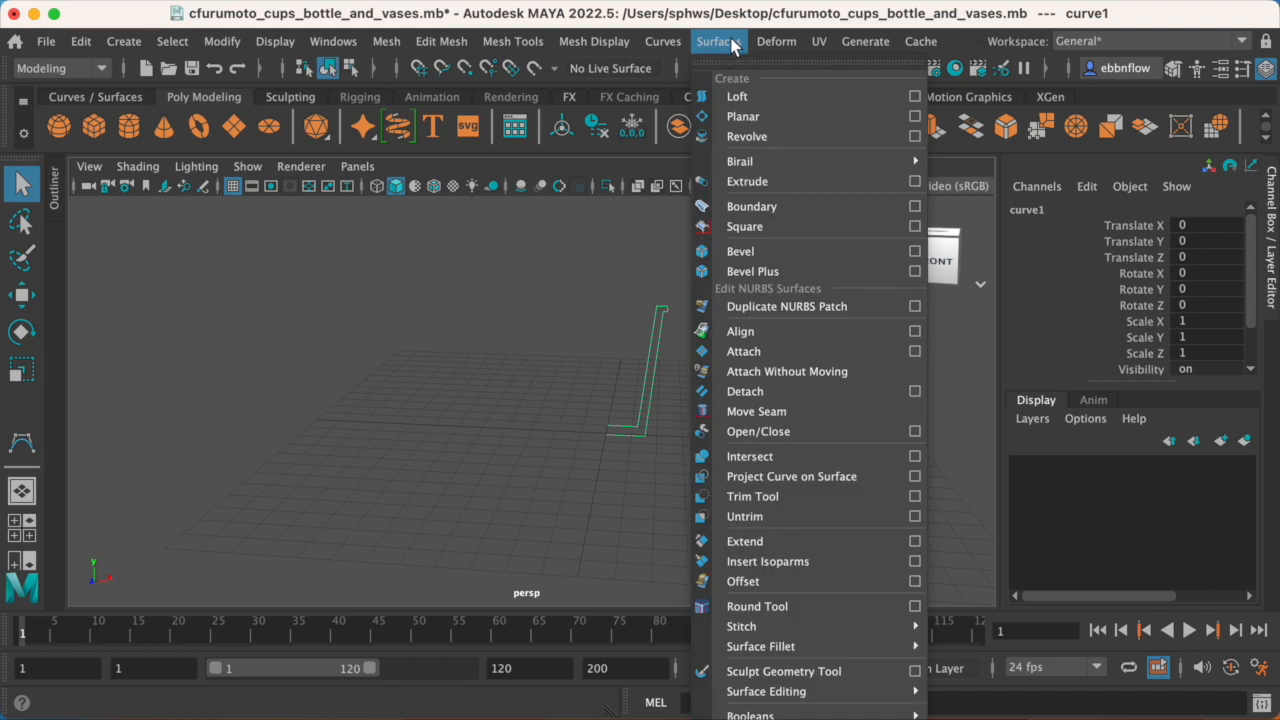
left_click(783, 137)
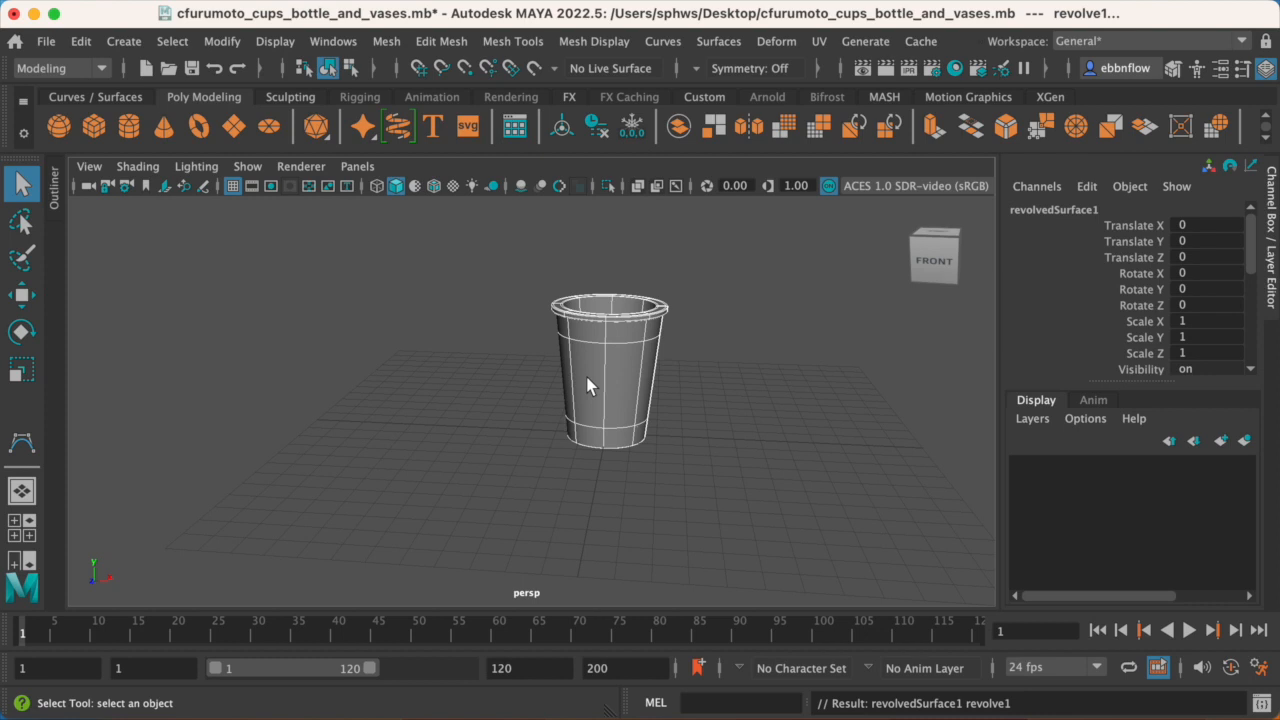
left_click(758, 392)
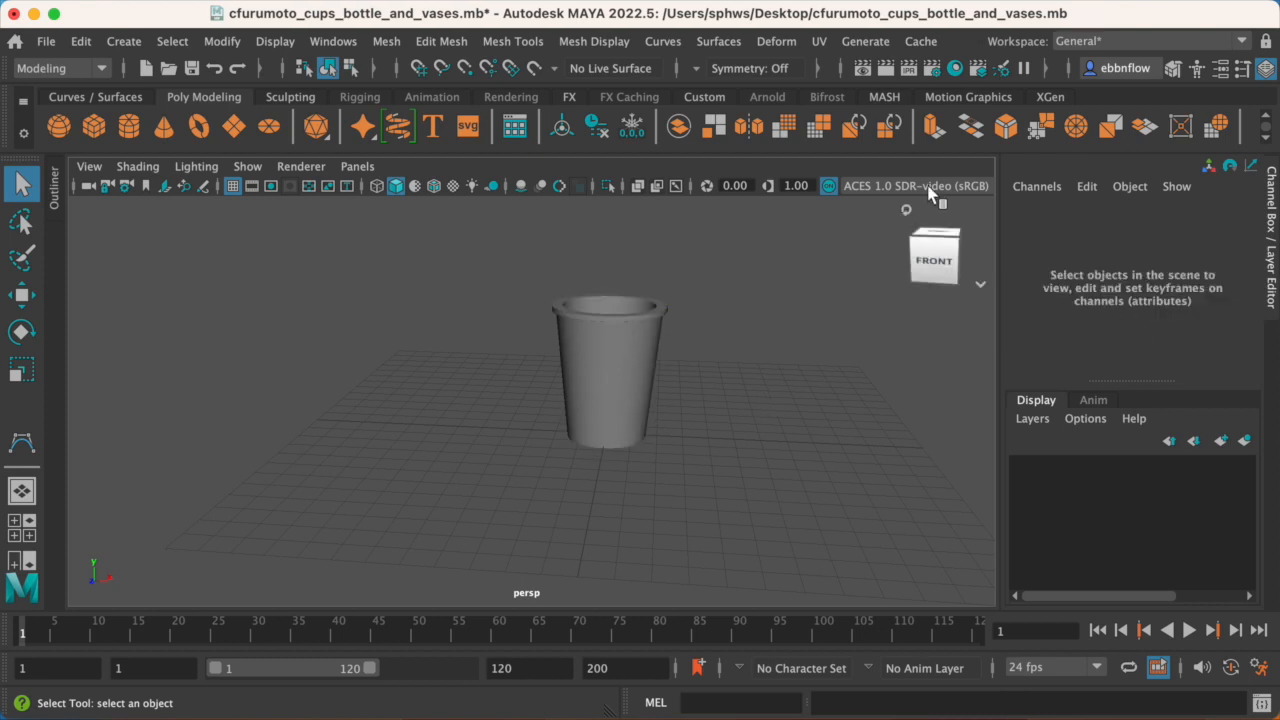
Select the revolved surface in the Outliner and rename it as cup.
left_click(55, 182)
left_click(136, 310)
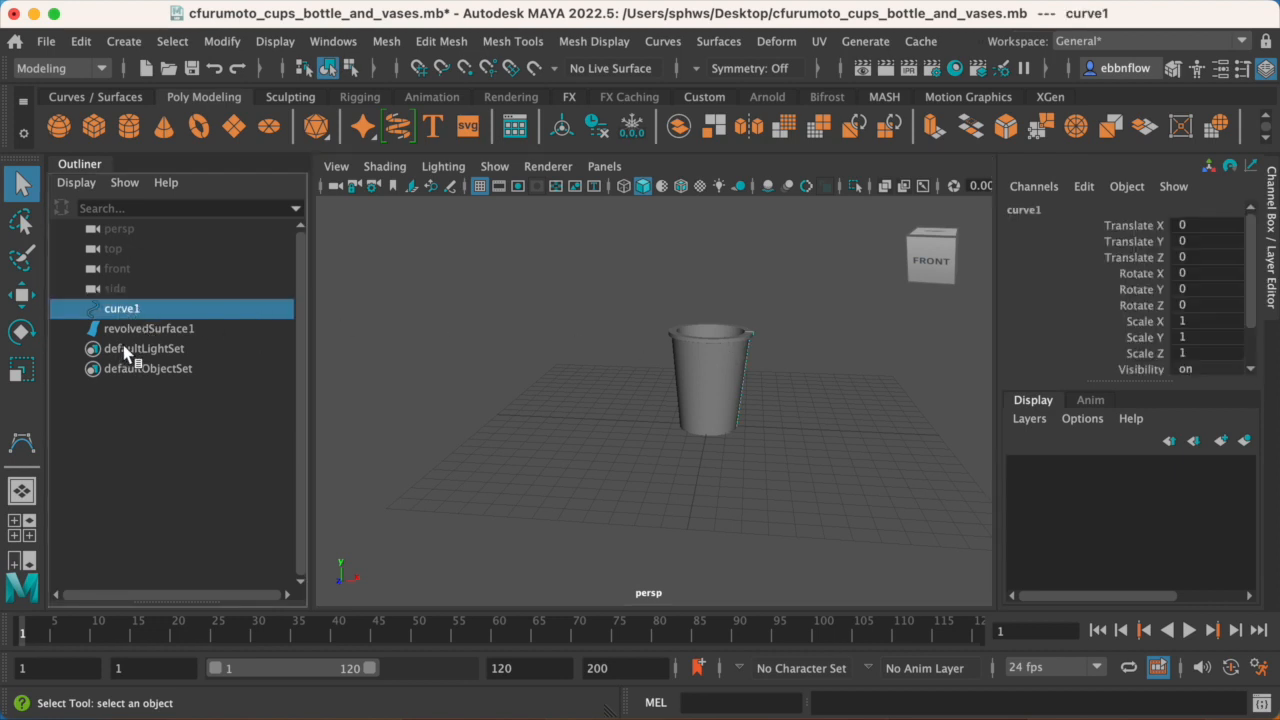
left_click(145, 331)
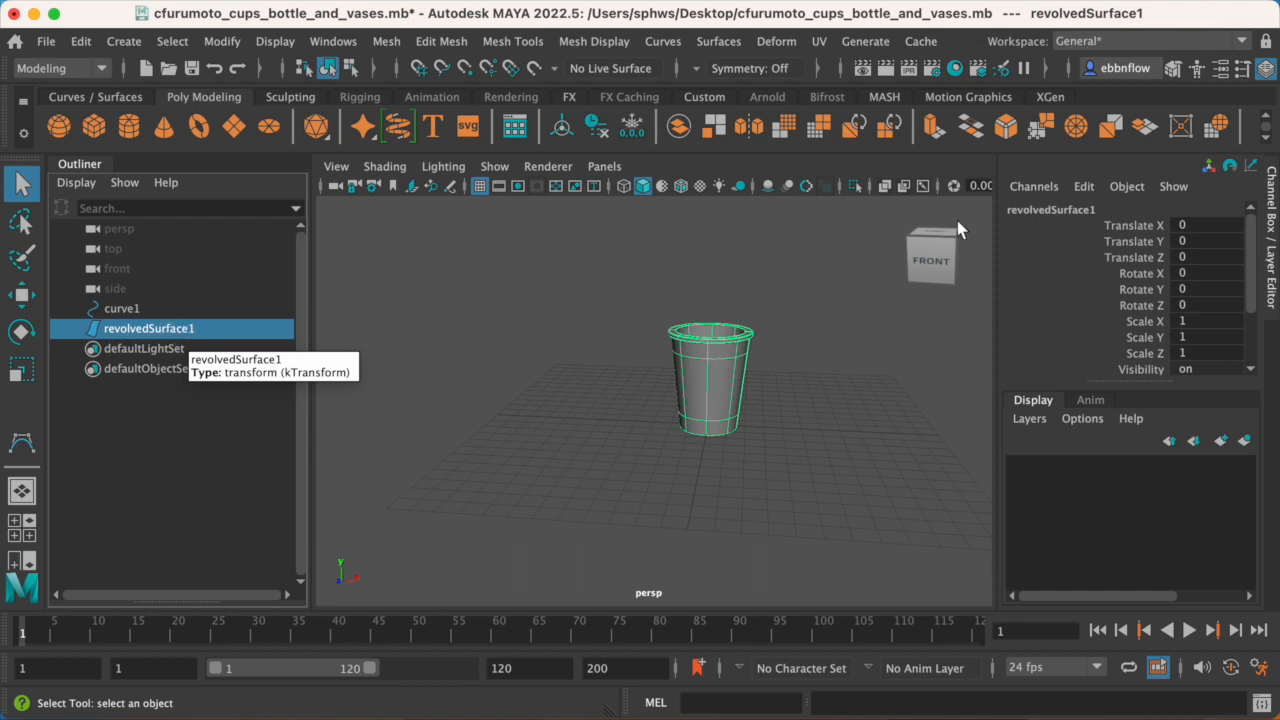
left_click(1078, 211)
left_click(1078, 211)
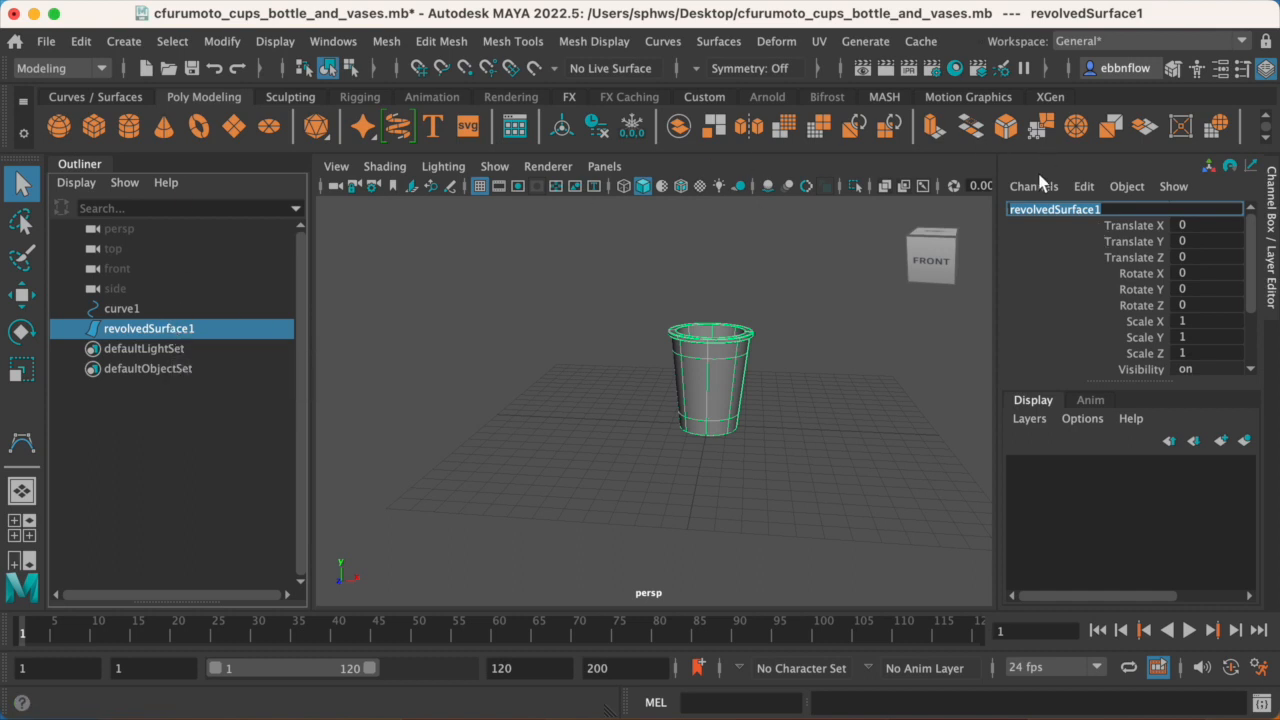
type("cup")
key("Return")
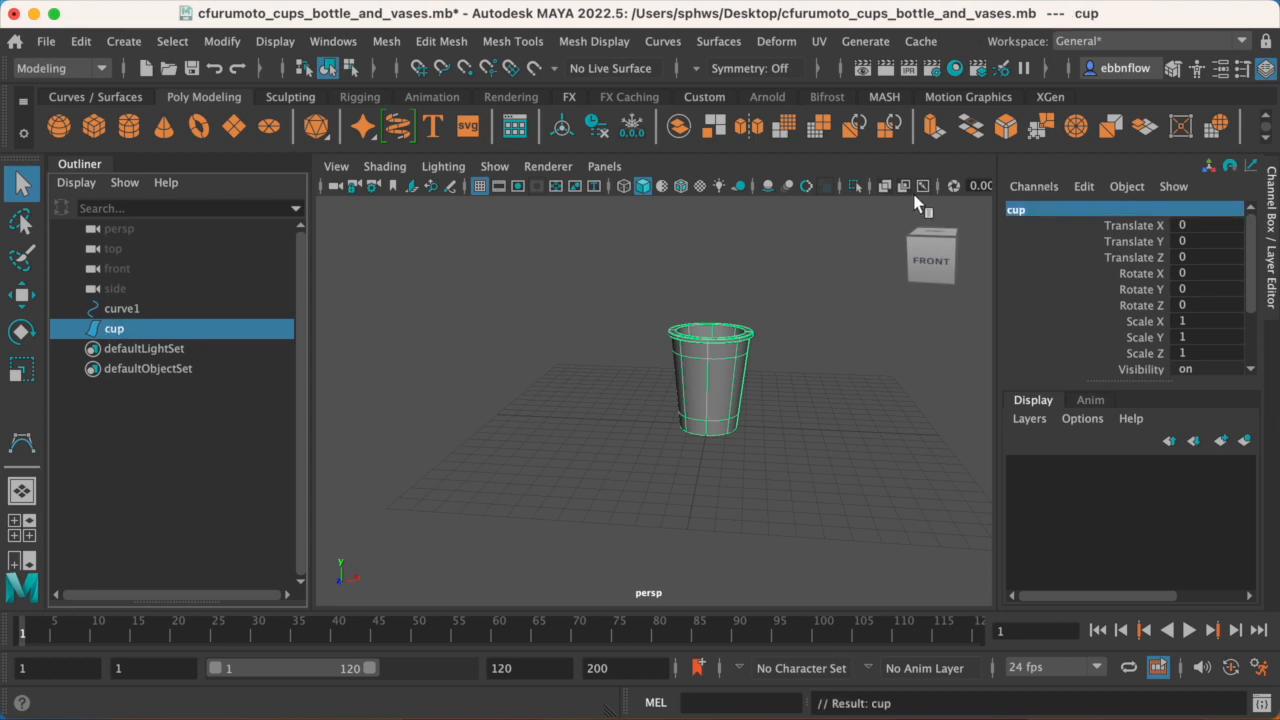
Select curve1 and cup alternately in the Outliner to compare the profile curve with the revolved surface.
left_click(121, 310)
left_click_drag(118, 326, 118, 331)
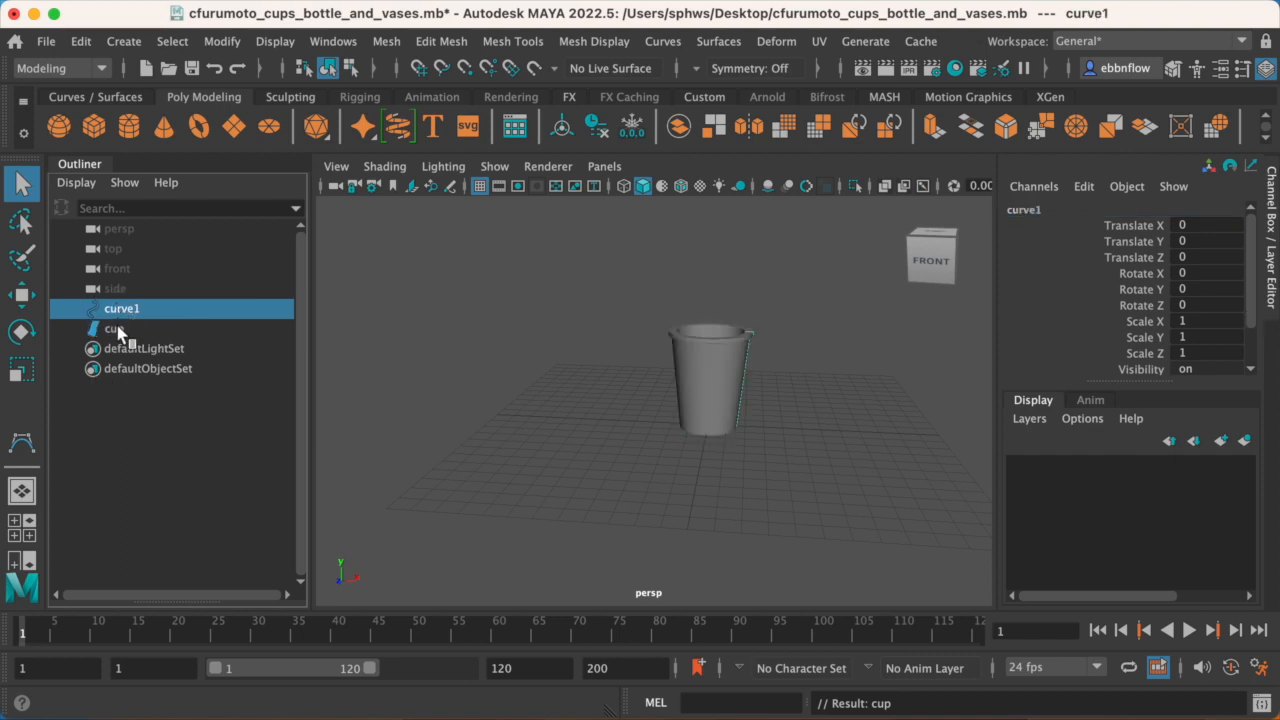
left_click(118, 328, "super")
left_click(180, 313, "super")
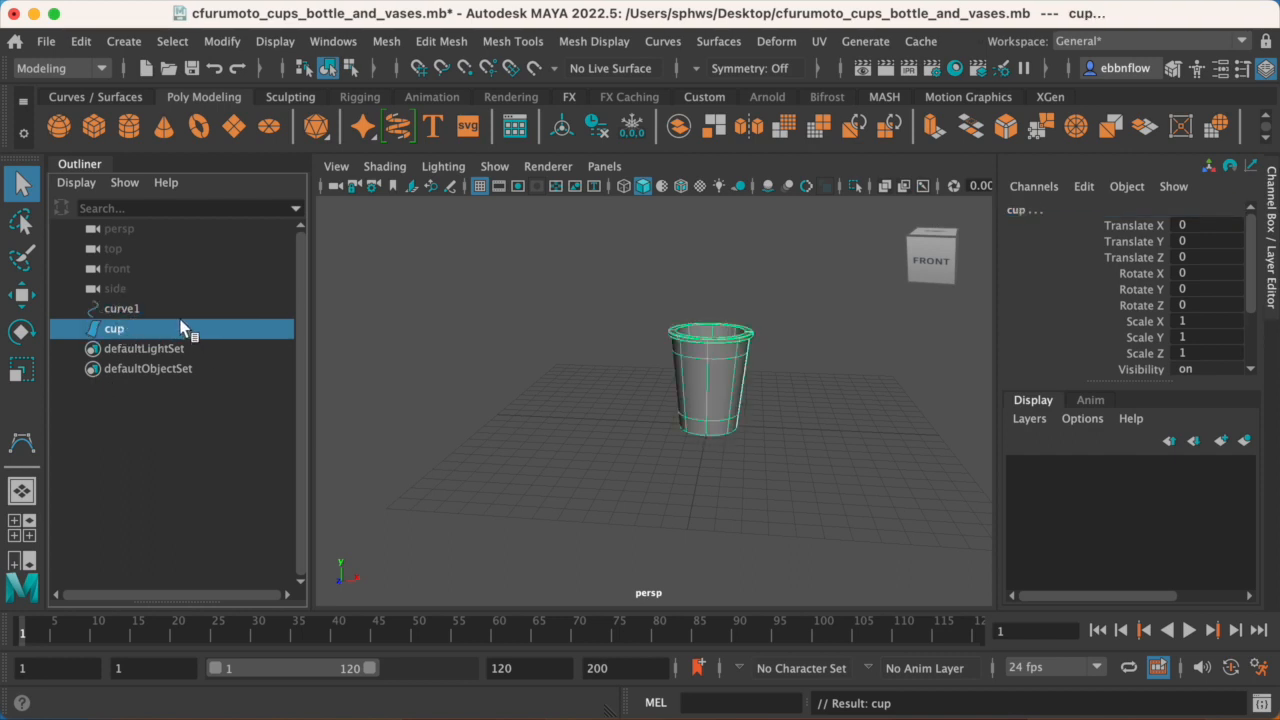
left_click(179, 309)
left_click(182, 325)
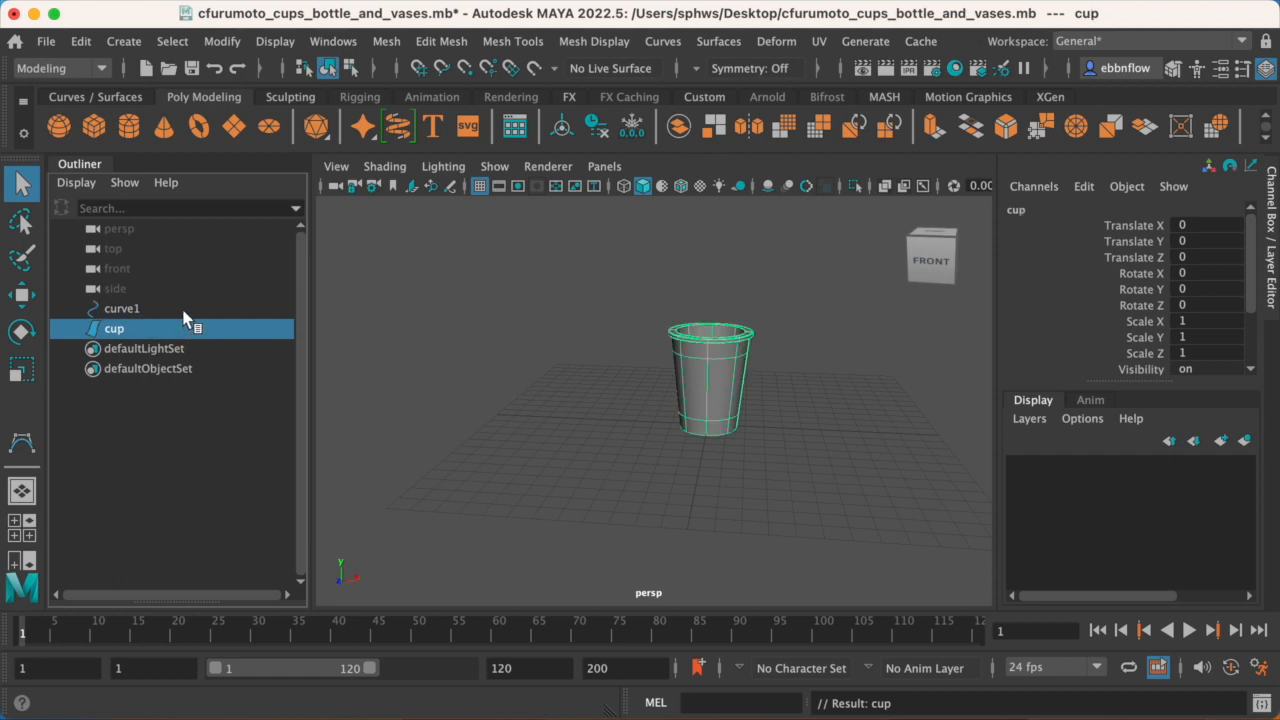
left_click(115, 310)
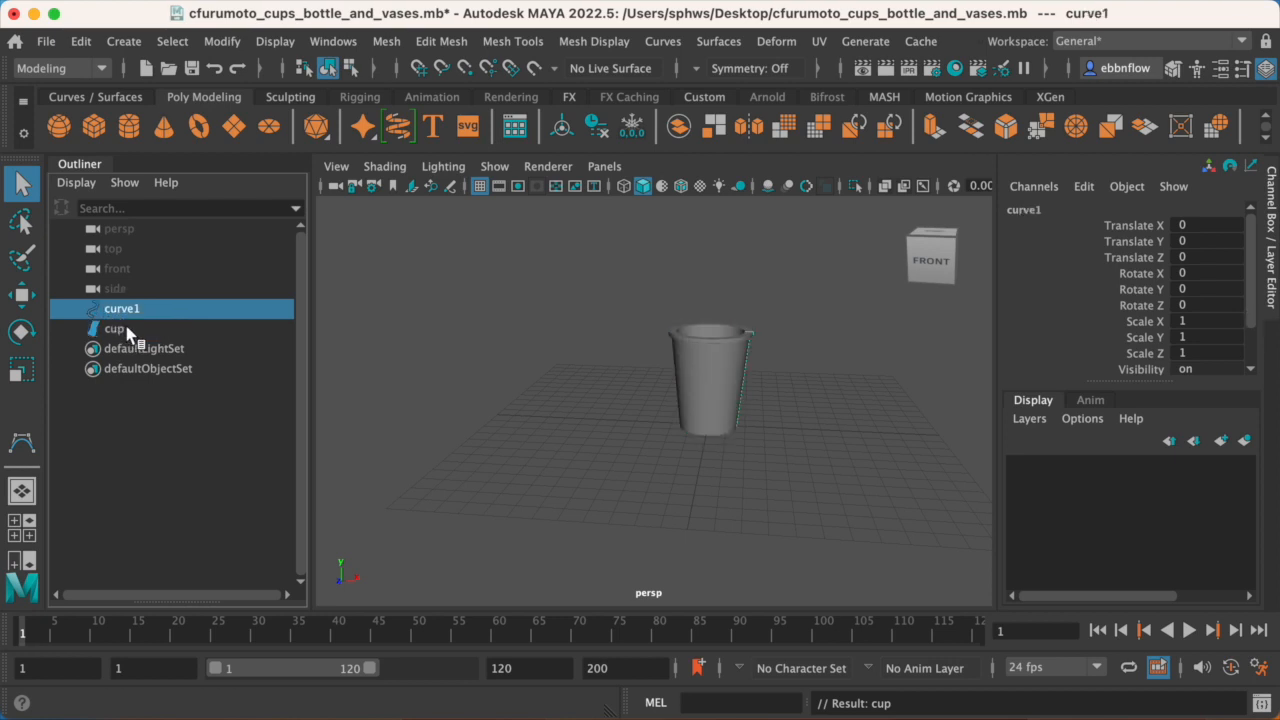
Move the cup along the X axis to about 7.2, clear of its profile curve, and deselect it.
left_click(126, 331)
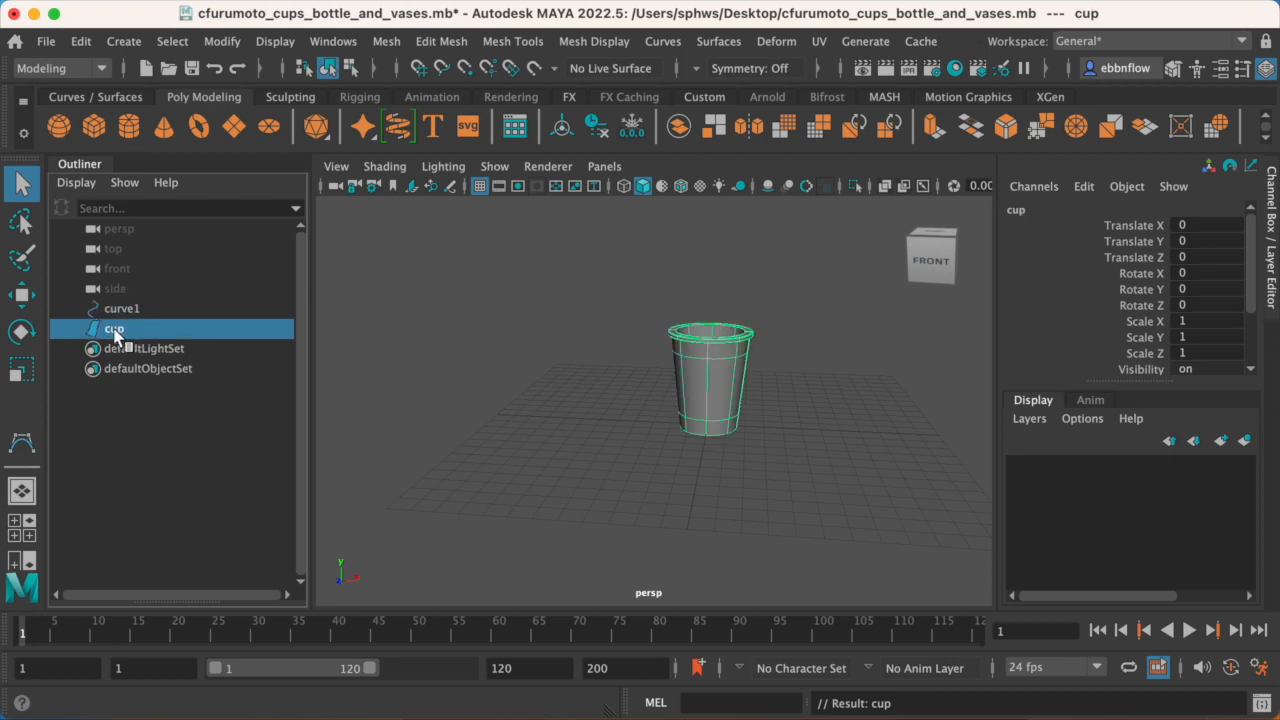
key("w")
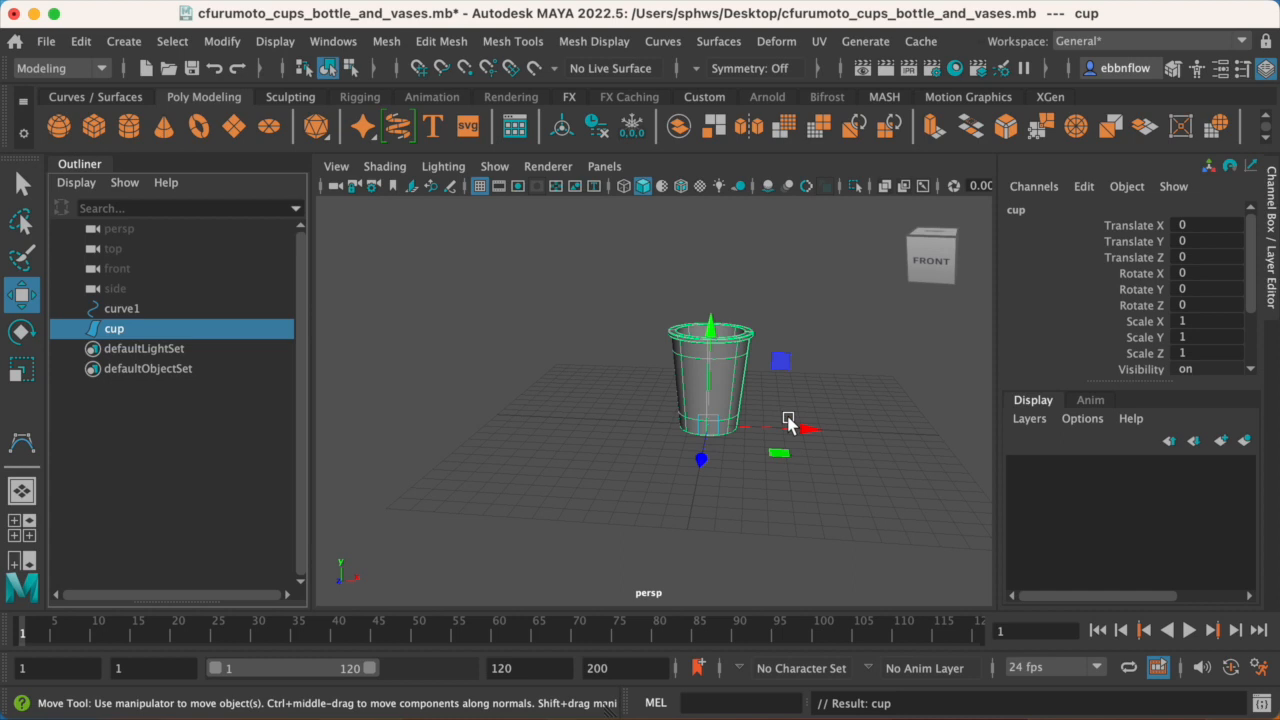
left_click_drag(815, 430, 946, 433)
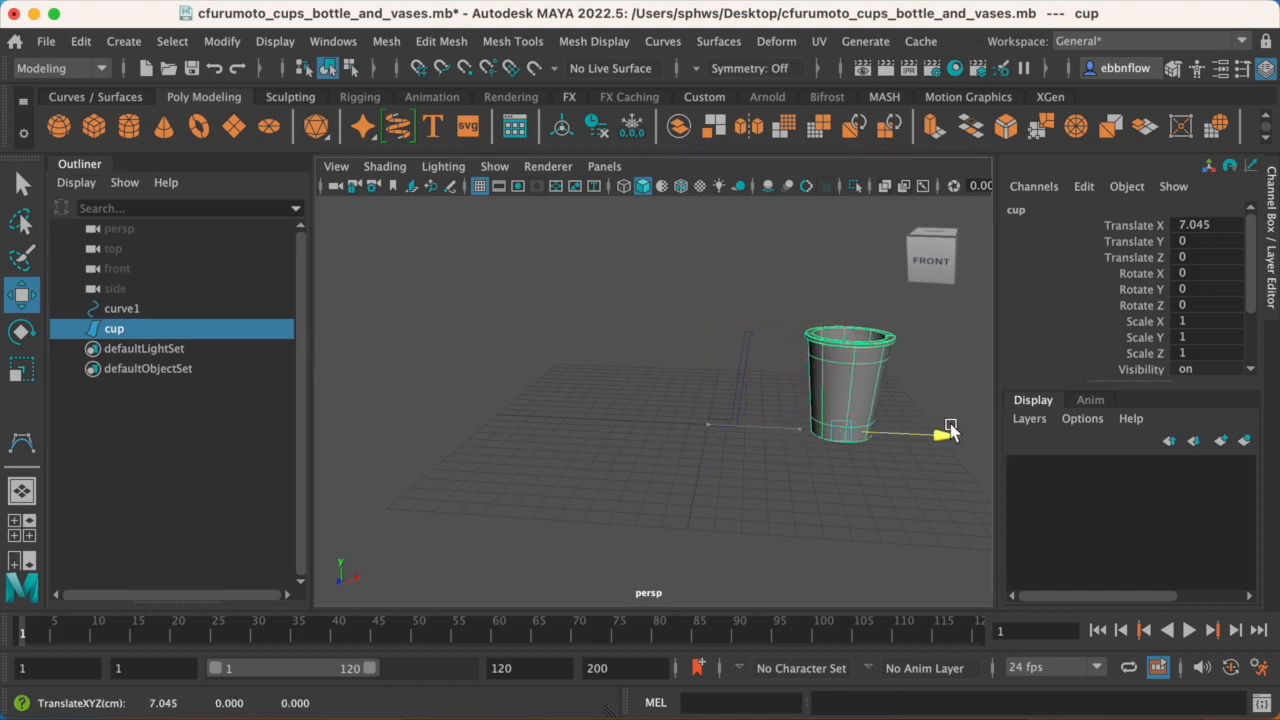
left_click_drag(794, 451, 727, 454, "alt")
left_click_drag(853, 434, 857, 434)
left_click_drag(688, 435, 691, 434, "alt")
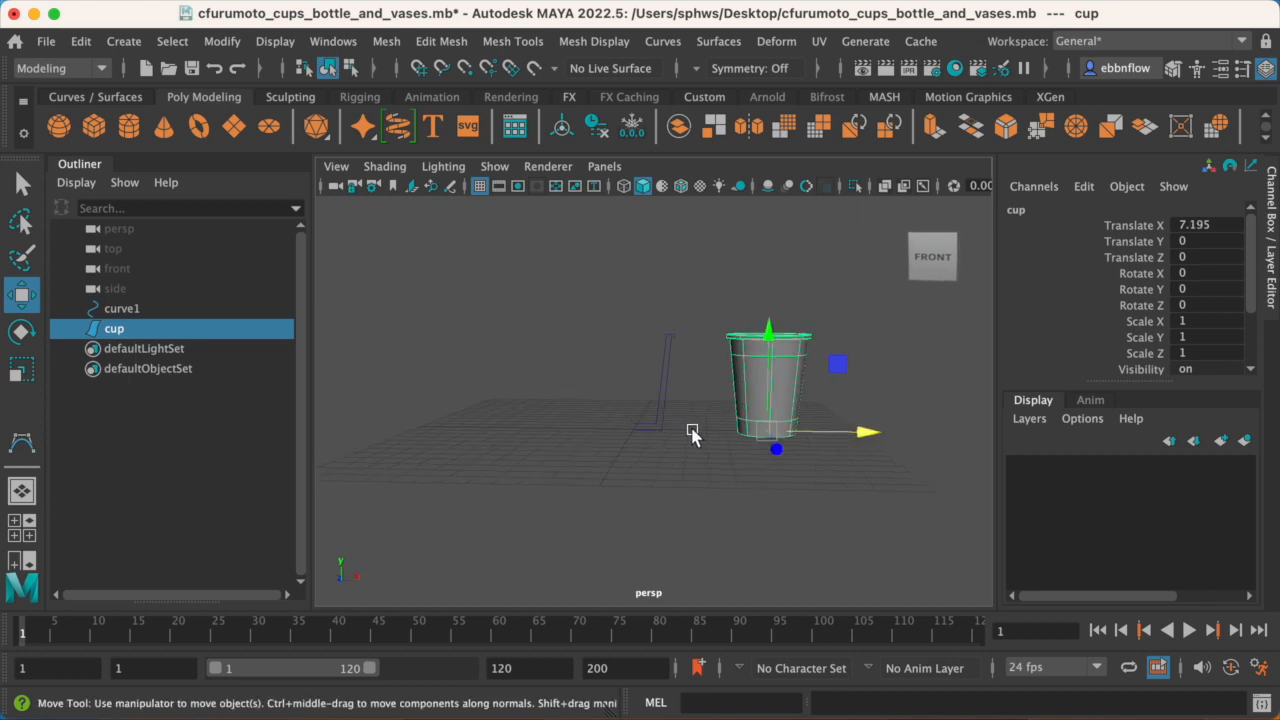
left_click(662, 385)
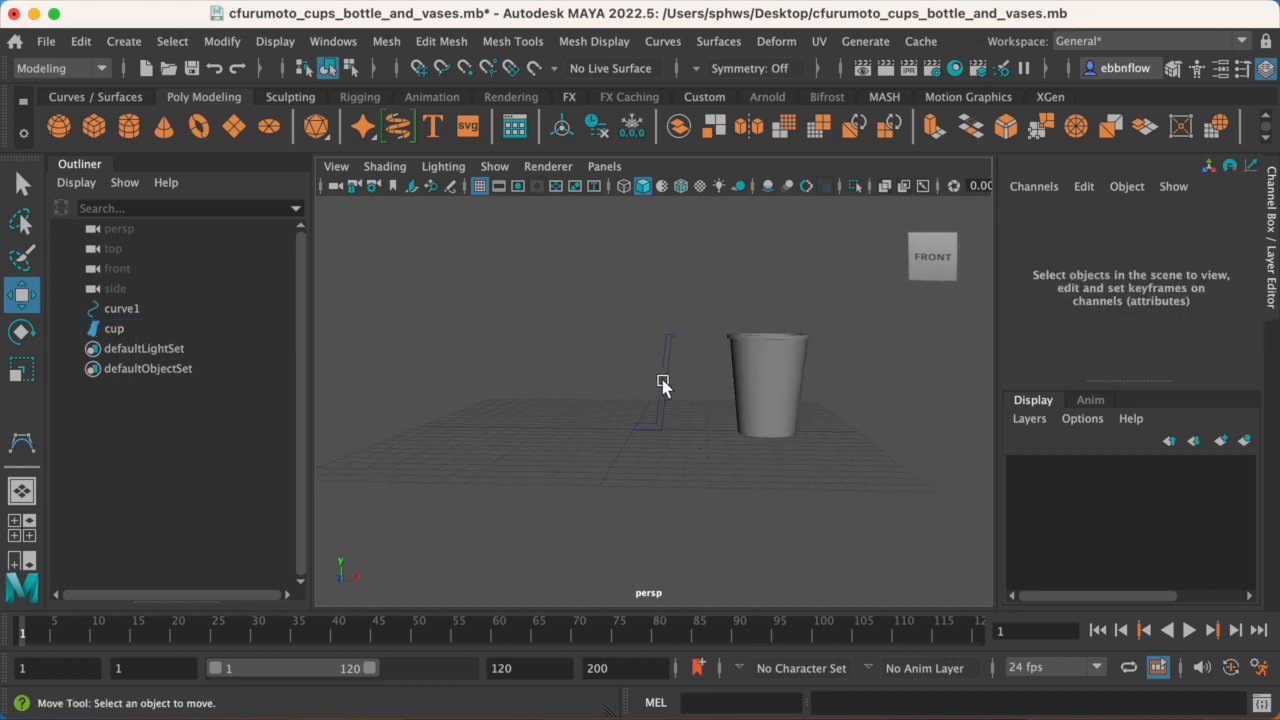
Show the control vertices of curve1 in the front view and select the group forming the rim.
left_click_drag(631, 299, 822, 420)
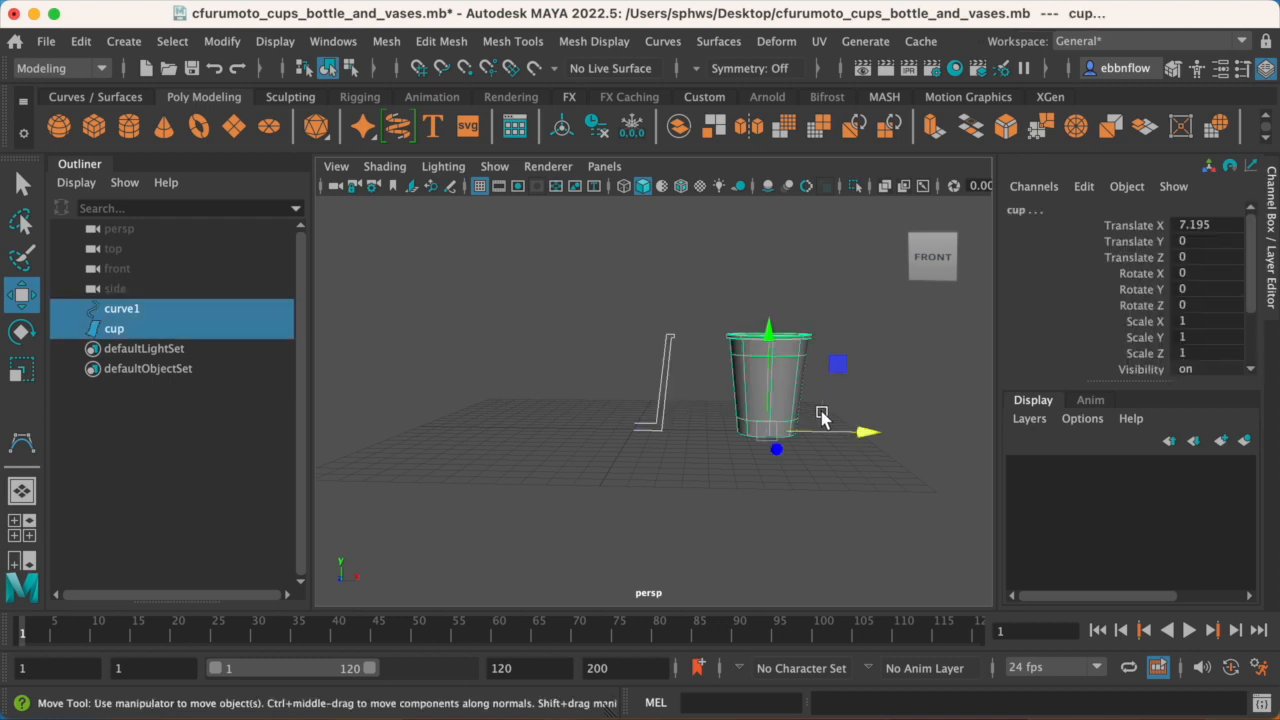
scroll(822, 420, "up", 2)
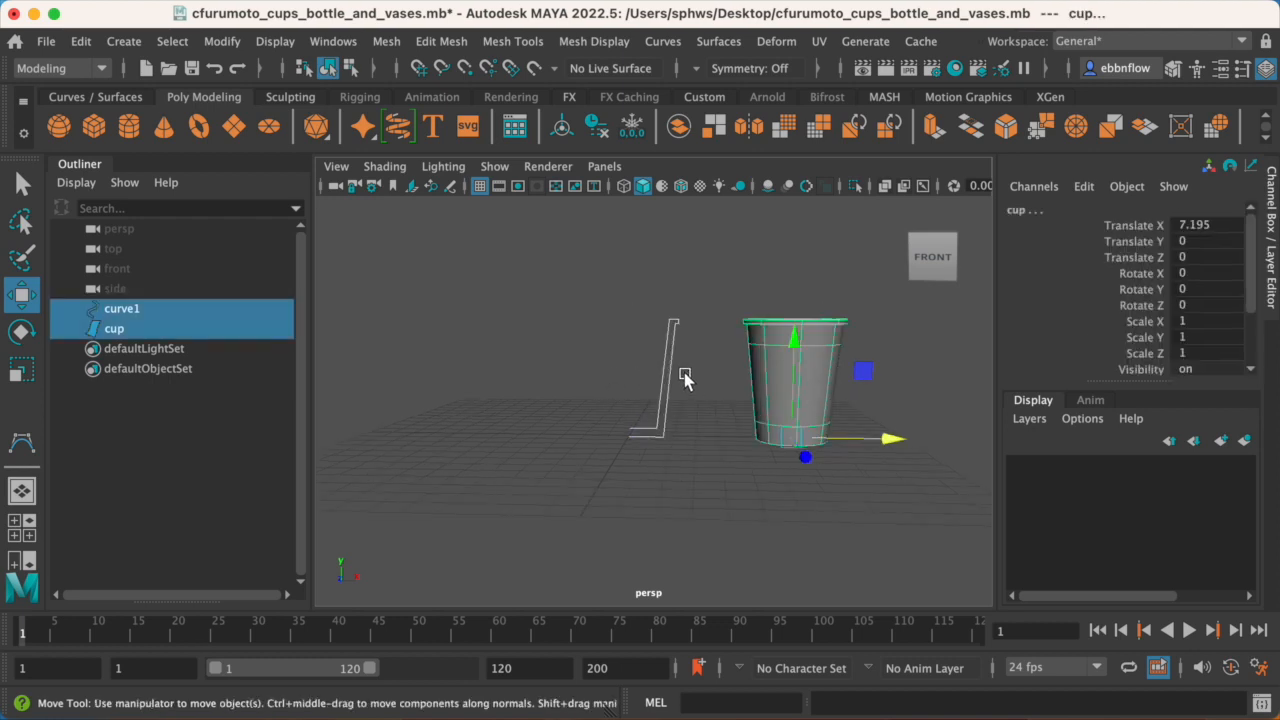
key("space")
key("space")
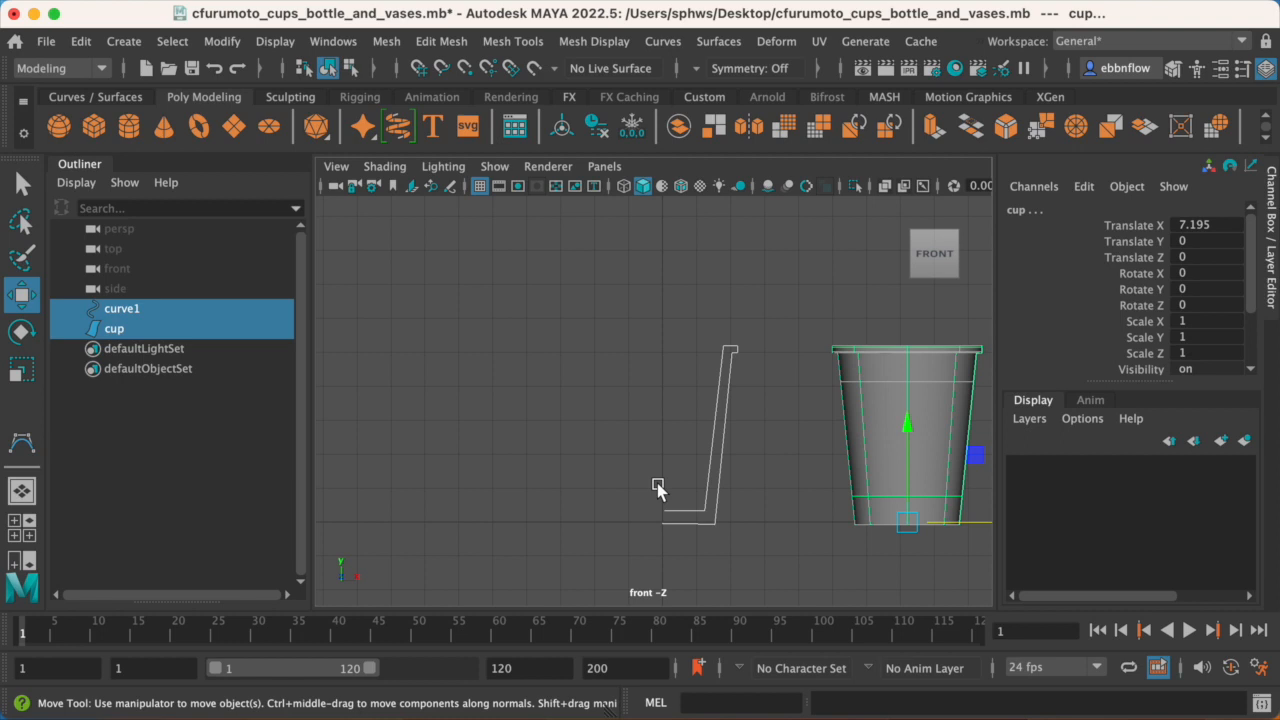
middle_click_drag(657, 485, 534, 475, "alt")
middle_click_drag(628, 405, 613, 404, "alt")
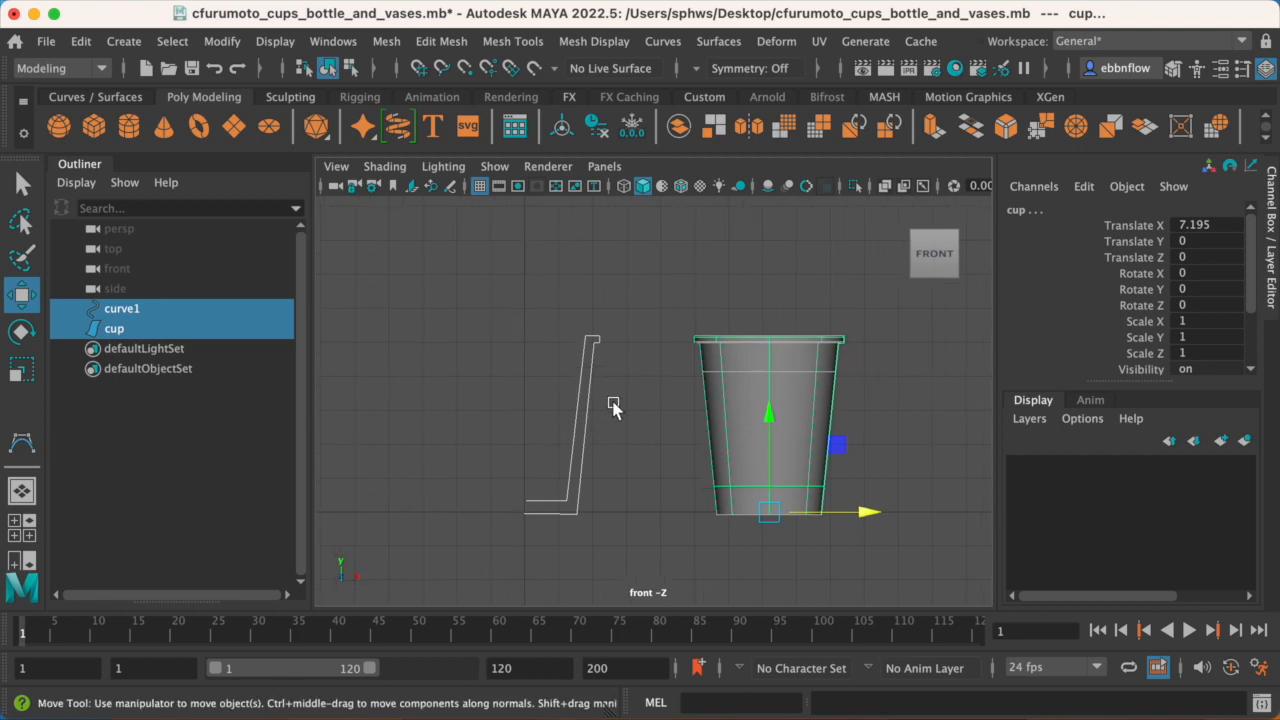
left_click(581, 412)
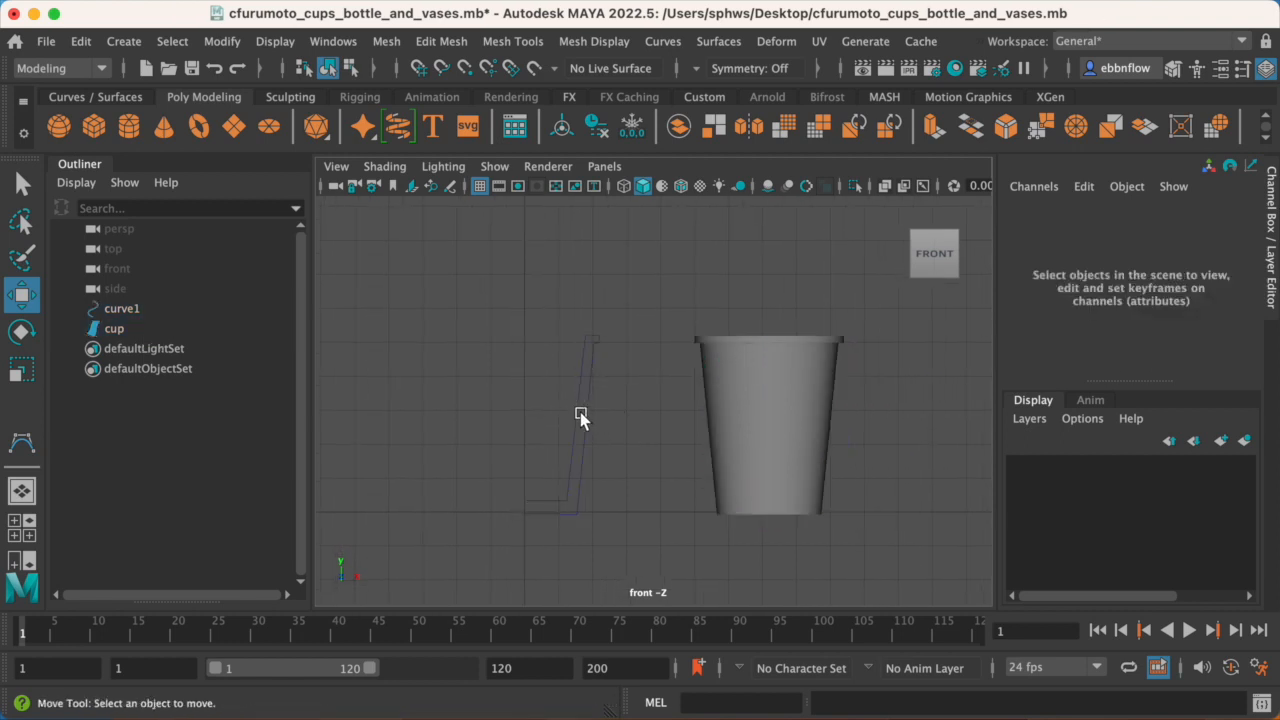
left_click(586, 412)
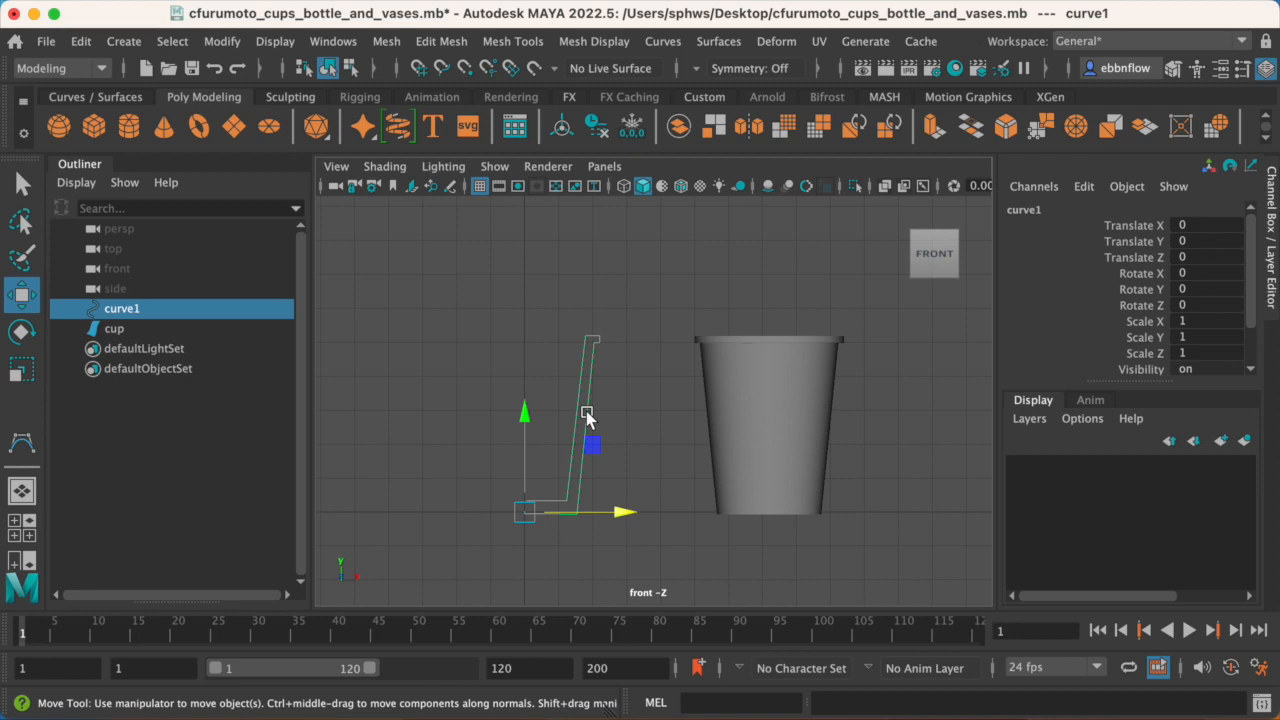
right_click_drag(587, 362, 486, 367)
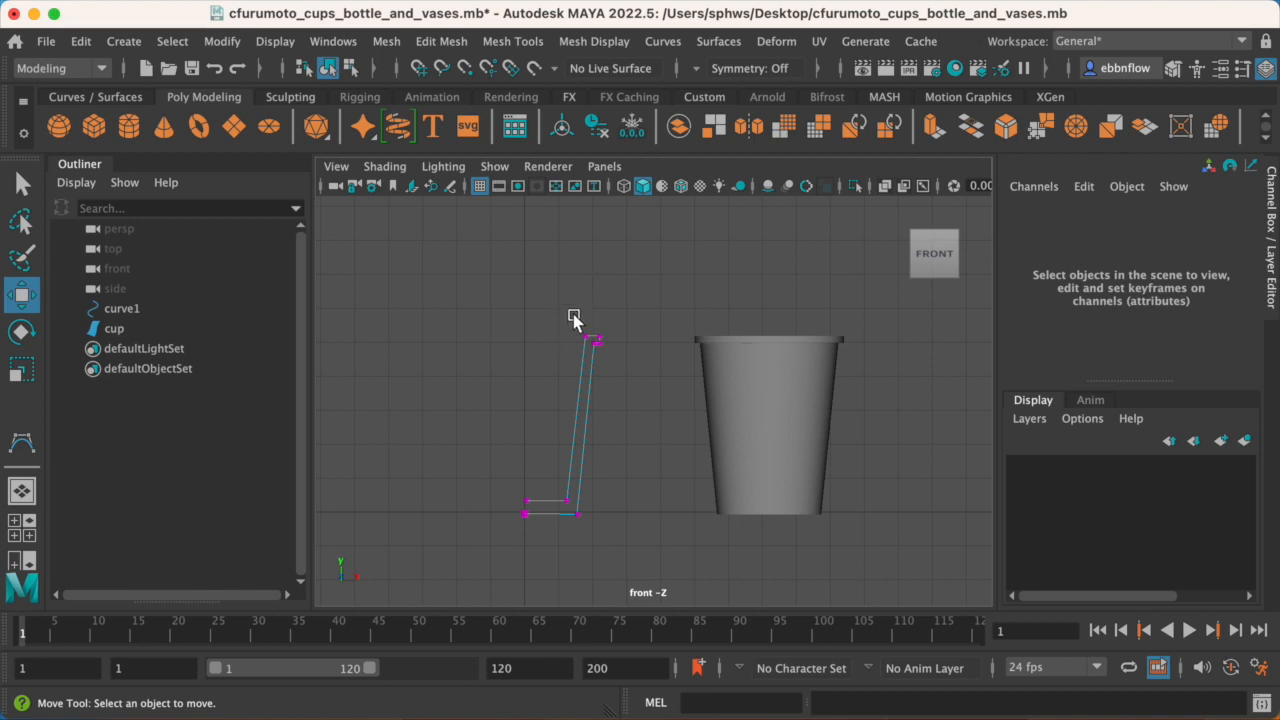
left_click_drag(565, 298, 620, 364)
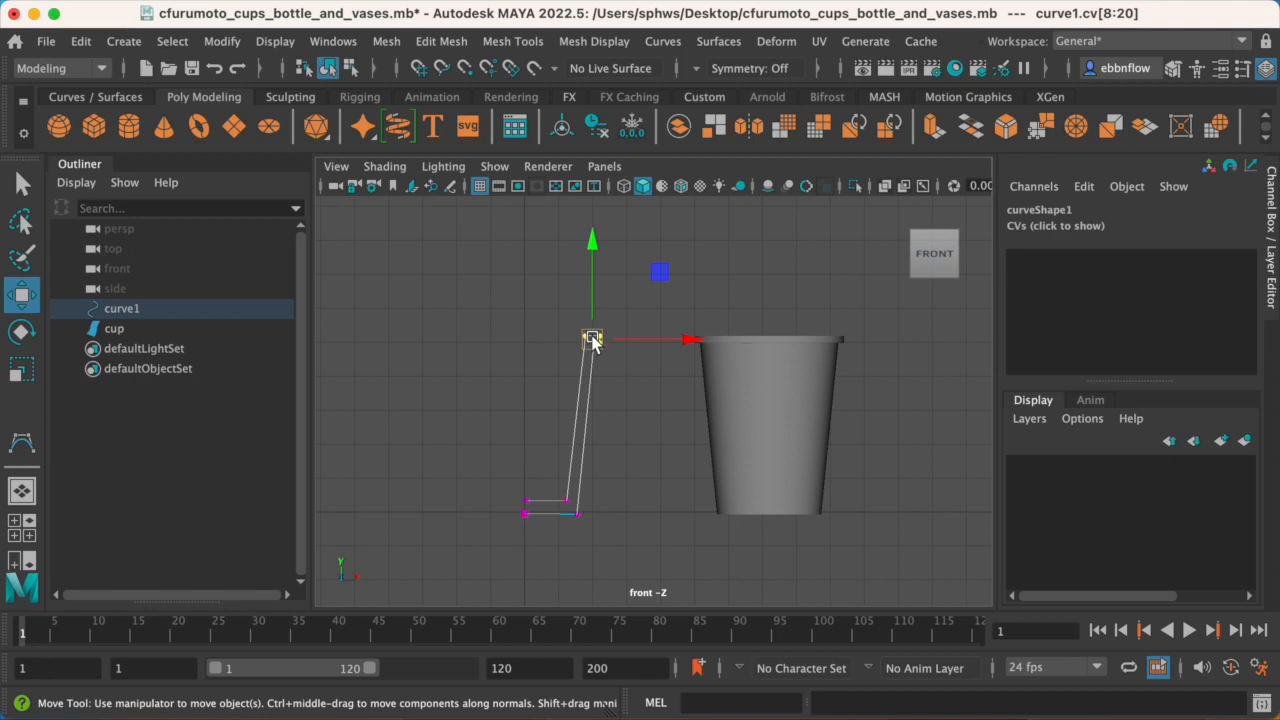
Try raising the rim control vertices to about Y 8.6 and lowering them to about Y 1.1 for a shallow bowl.
left_click_drag(592, 340, 612, 220)
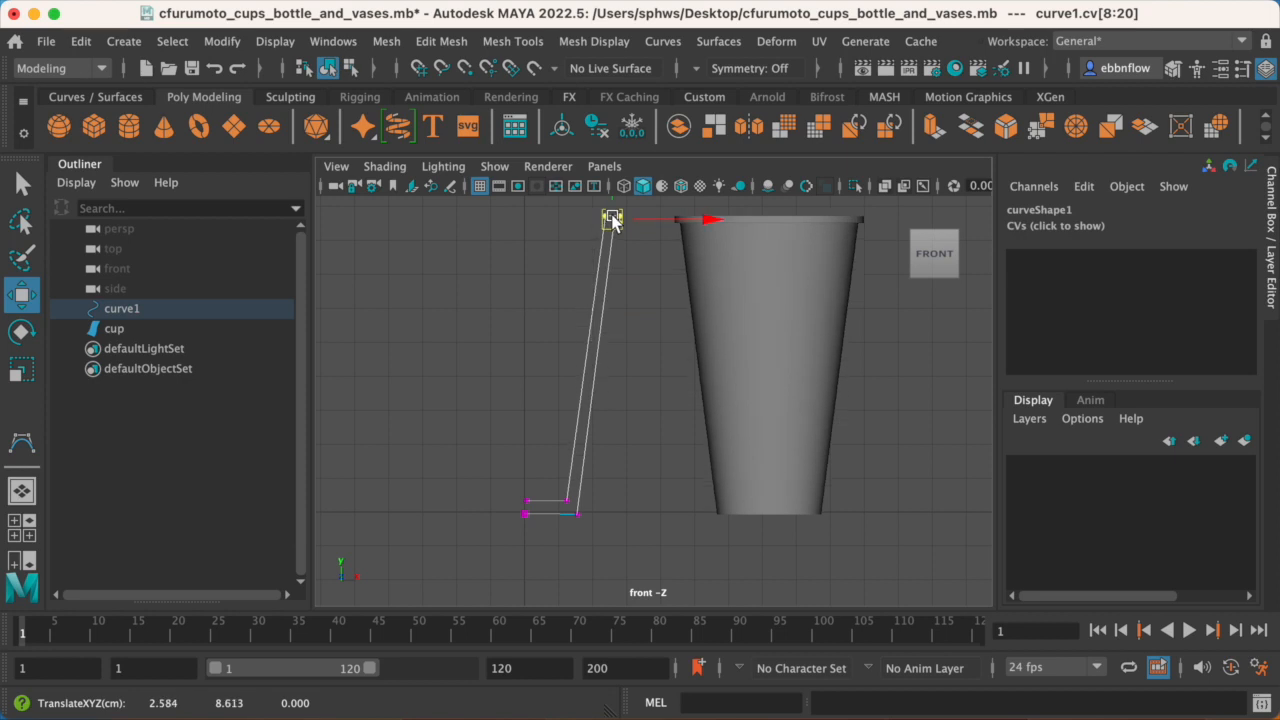
left_click_drag(610, 216, 620, 476)
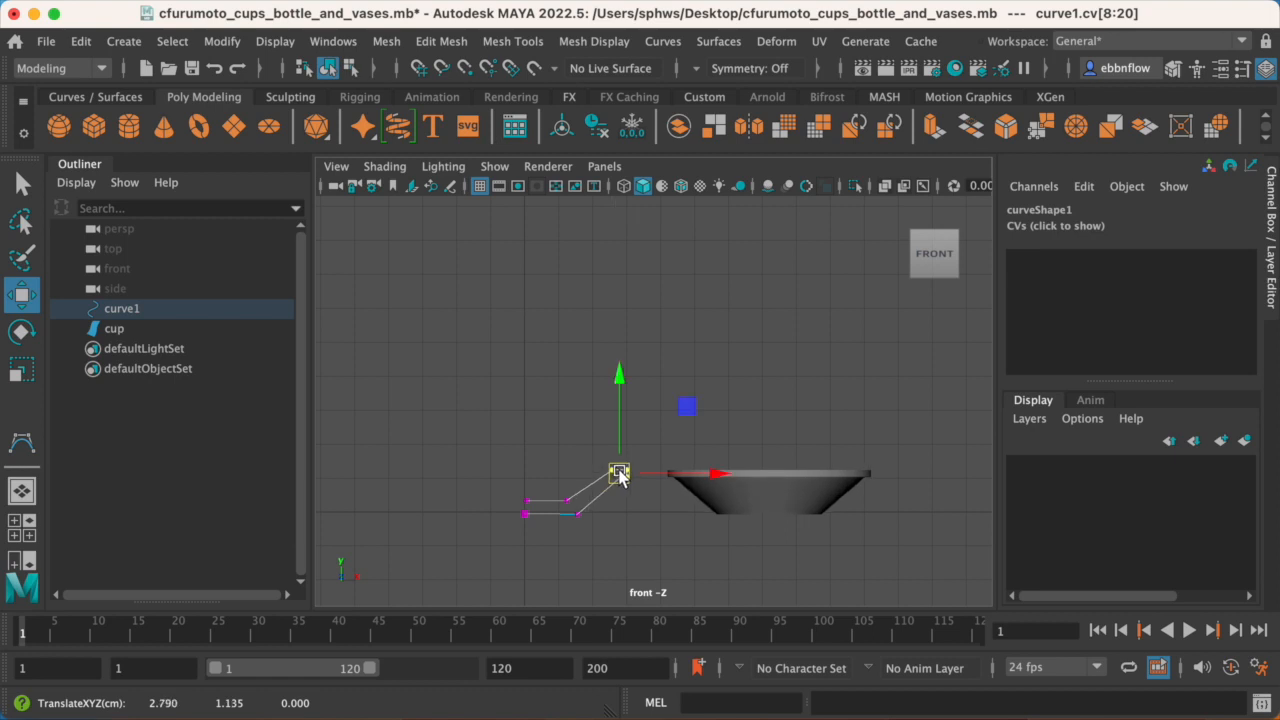
key("space")
key("space")
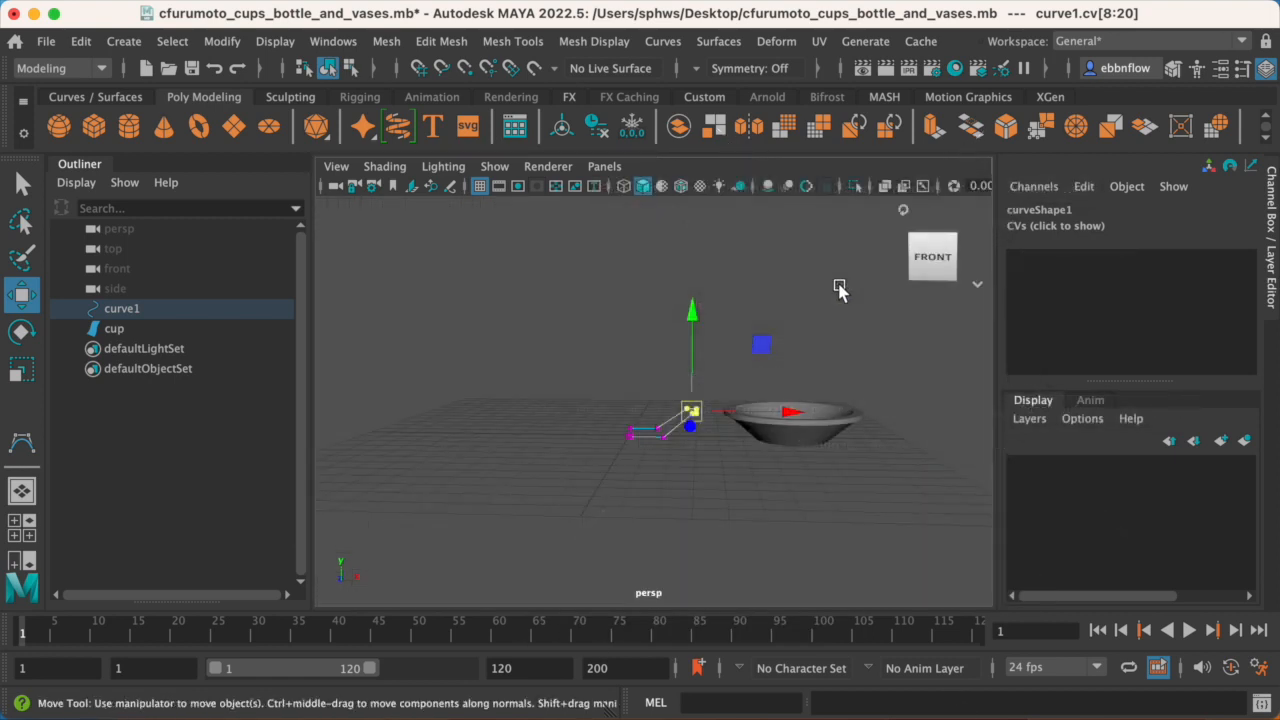
left_click_drag(746, 410, 757, 382, "alt")
Try moving the rim control vertices to about X 0.79, Y 6.73 for a tall narrow-necked form, and inspect it in perspective.
key("space")
key("space")
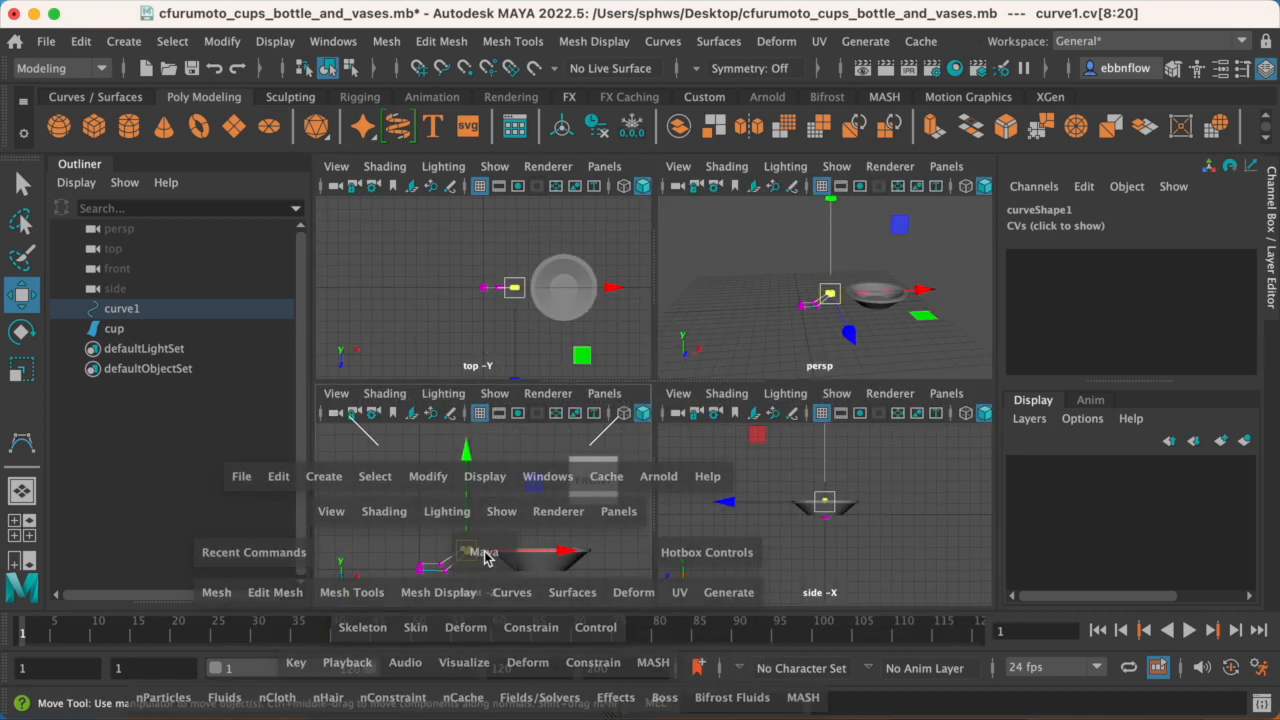
left_click_drag(625, 481, 554, 282)
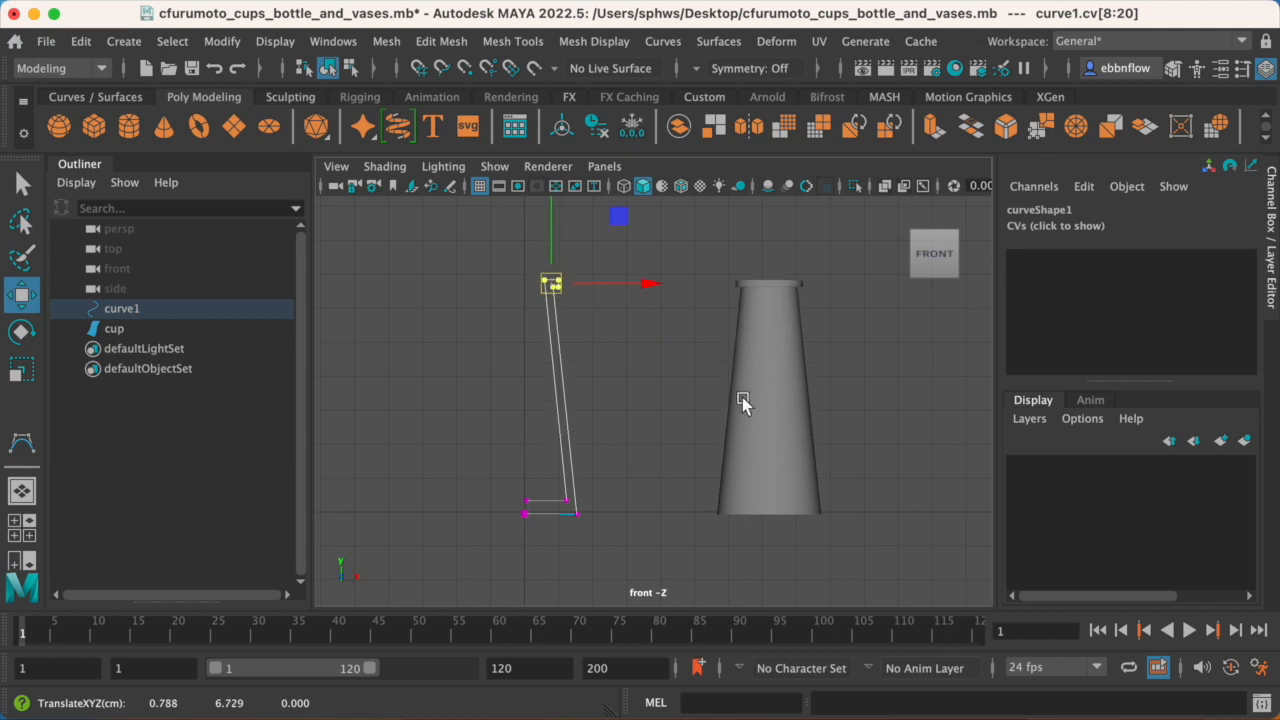
key("space")
key("space")
left_click_drag(797, 374, 728, 366, "alt")
key("space")
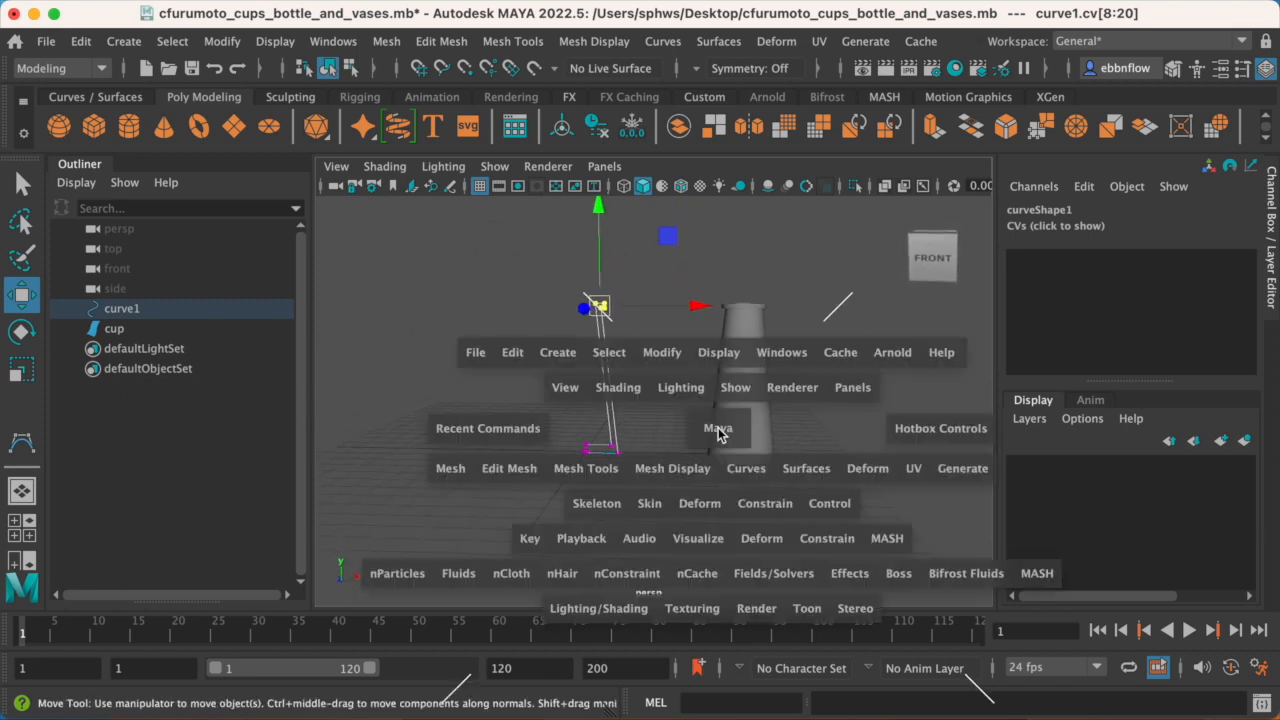
key("space")
scroll(610, 430, "up", 1)
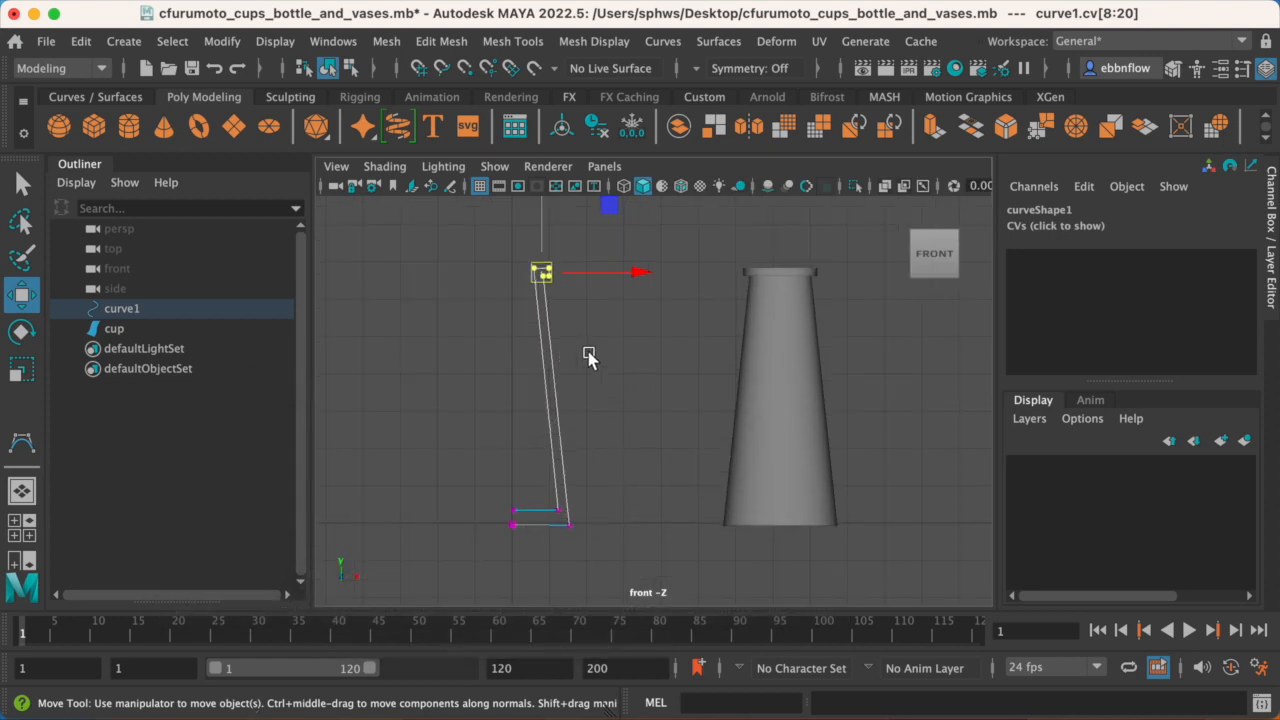
Undo the trial moves of the rim control vertices.
key("super+z")
key("super+z")
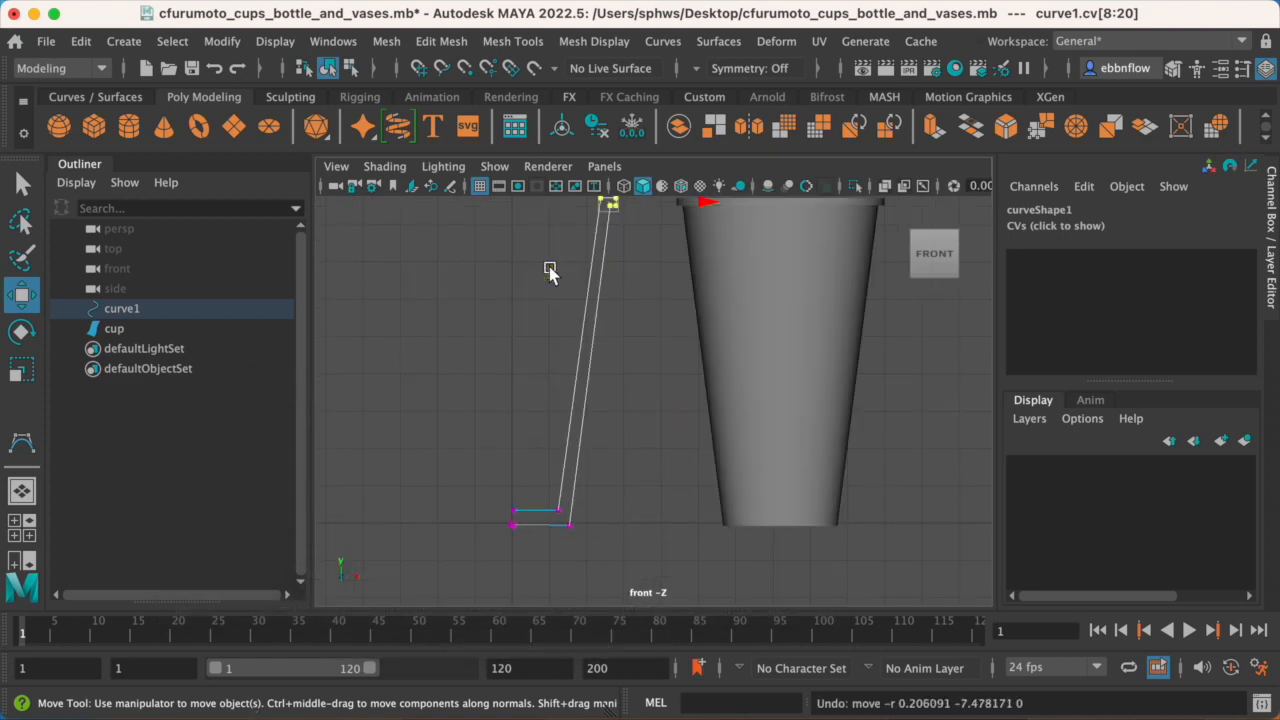
key("super+z")
Try raising the profile's bottom corner vertices to about X 1.57, Y 1.15 and flaring its rim outward.
left_click_drag(532, 505, 583, 490)
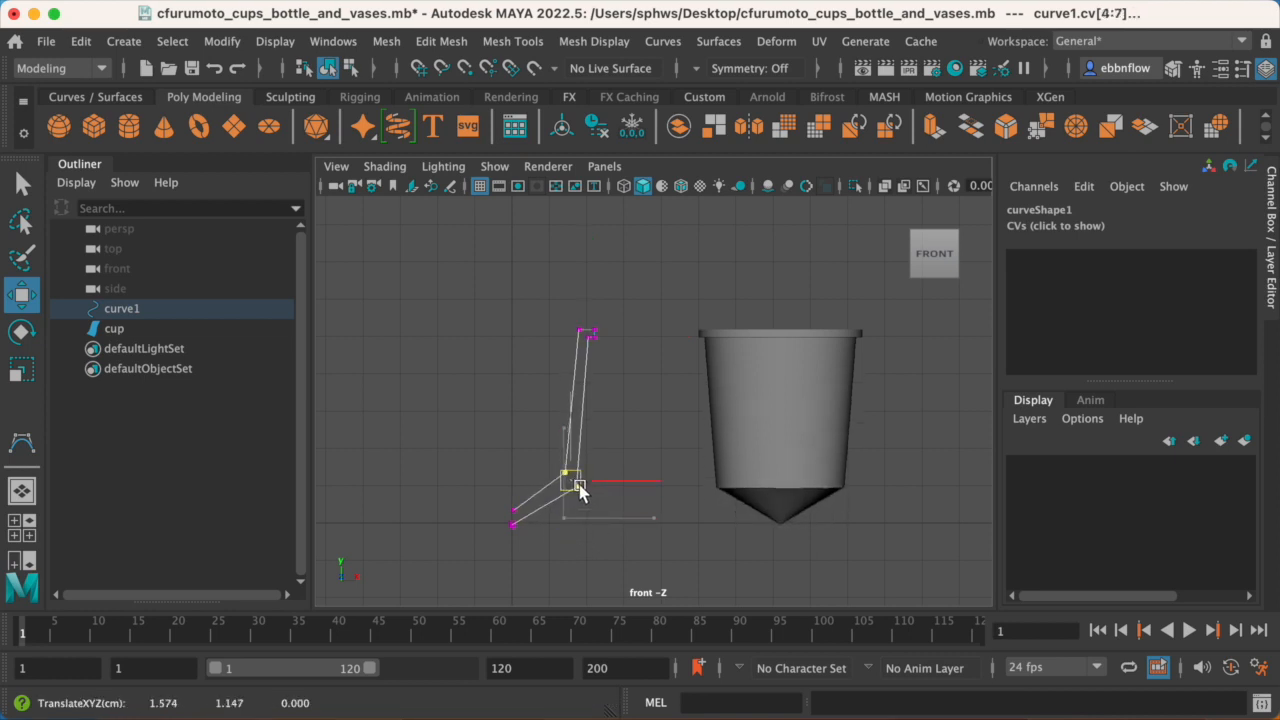
left_click_drag(549, 309, 587, 336)
left_click(605, 302)
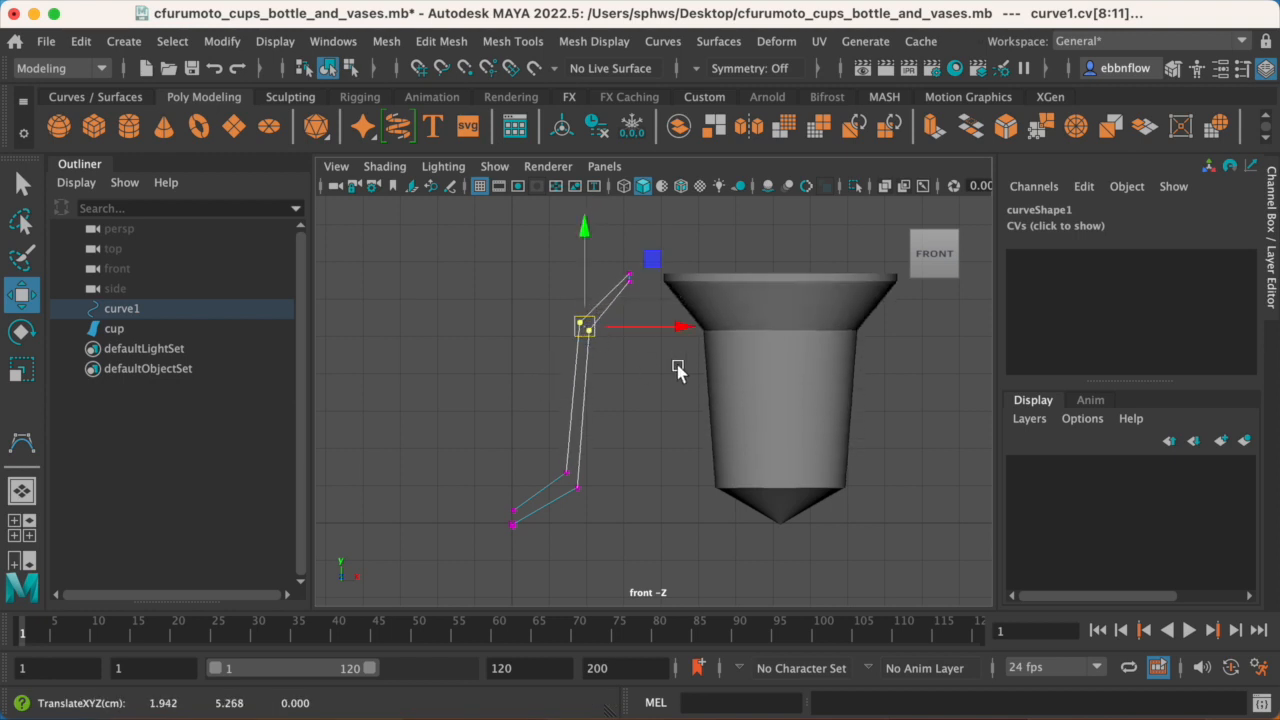
Examine the inside bottom of the revolved surface from above, close up around its centre point.
key("space")
key("space")
left_click_drag(857, 357, 741, 405, "alt")
right_click_drag(741, 405, 743, 446, "alt")
middle_click_drag(743, 446, 703, 306, "alt")
left_click_drag(712, 321, 714, 336, "alt")
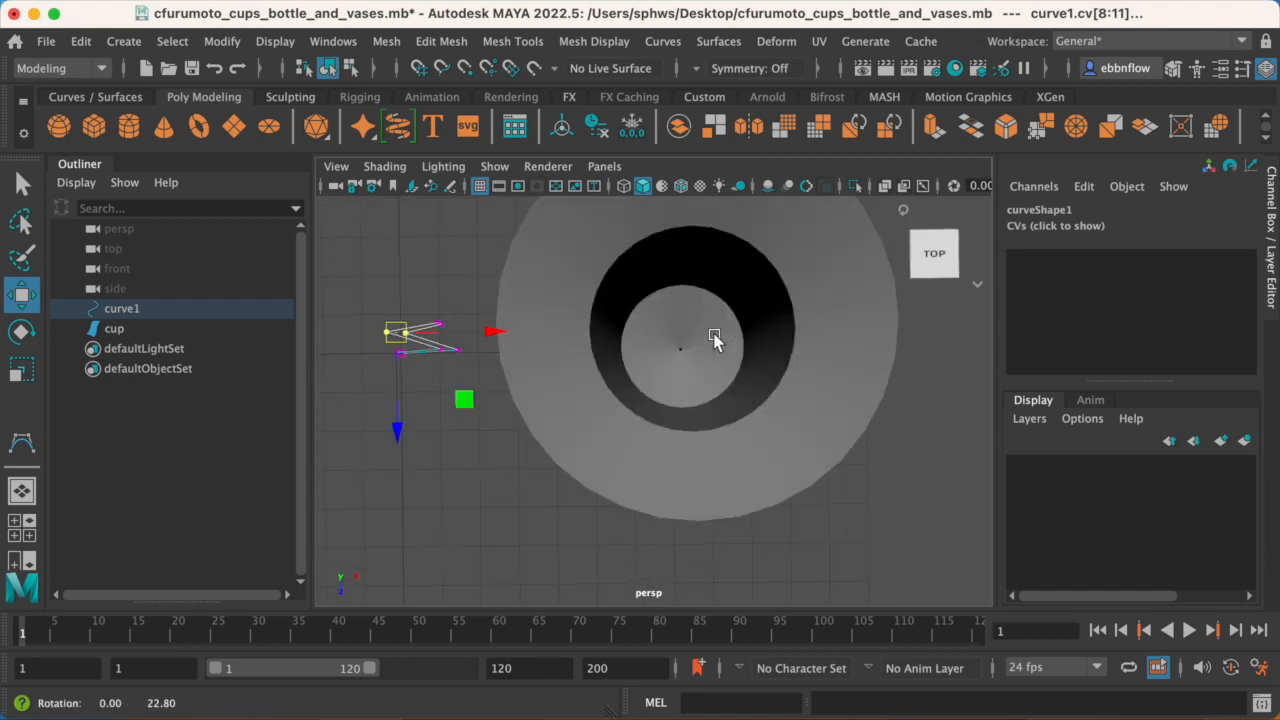
scroll(714, 340, "up", 5)
middle_click_drag(737, 288, 702, 370, "alt")
scroll(702, 372, "up", 4)
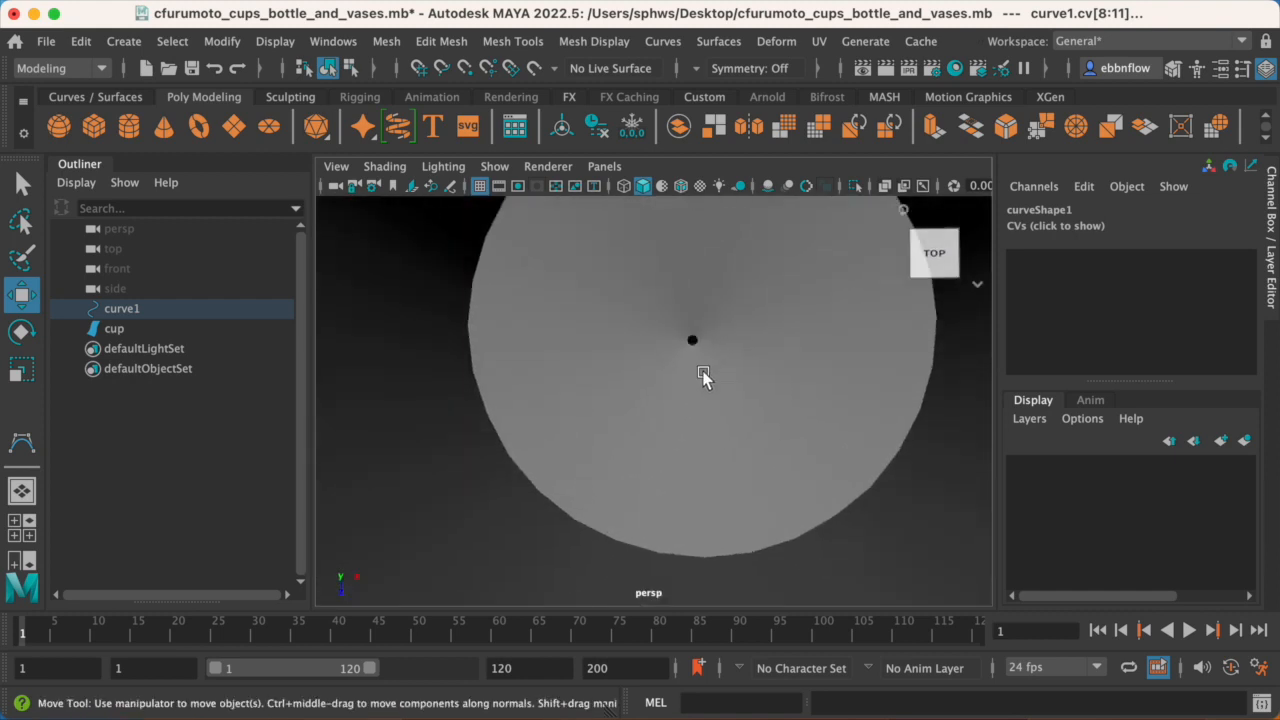
scroll(696, 328, "up", 2)
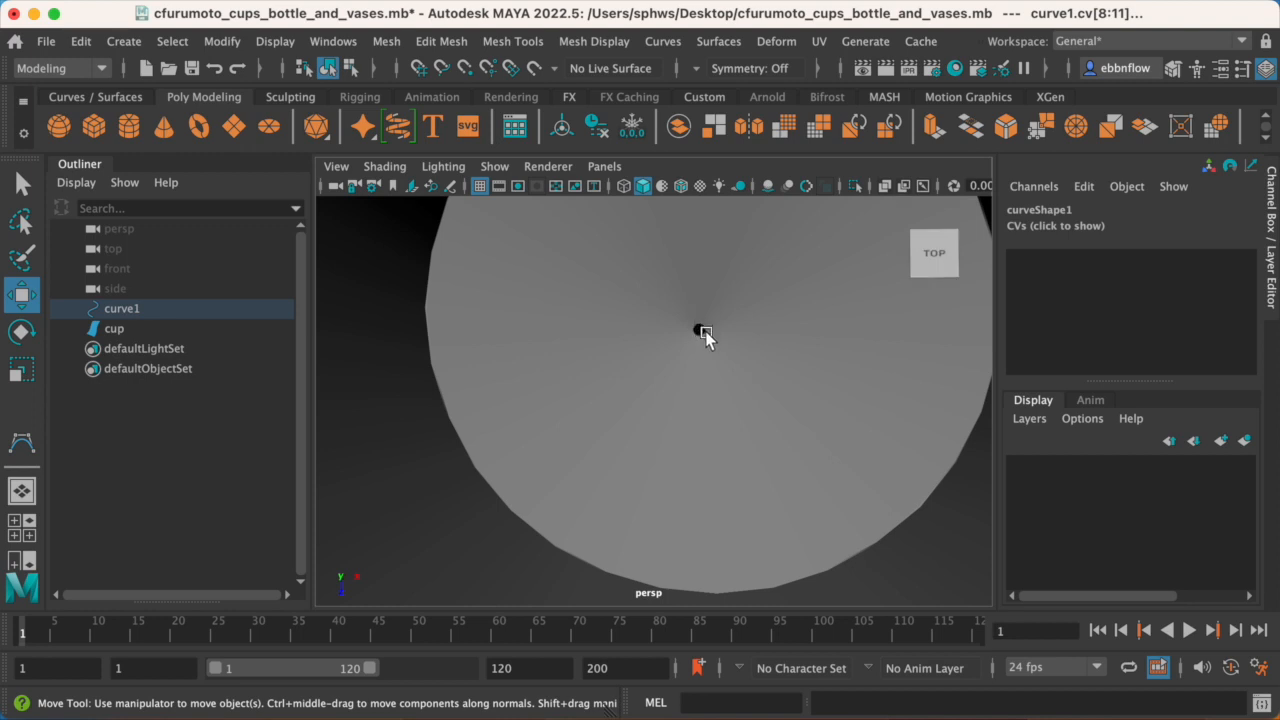
scroll(722, 345, "down", 4)
left_click_drag(714, 380, 730, 300, "alt")
Select the inner bottom end vertices of the profile curve near the centre axis in the front view.
key("space")
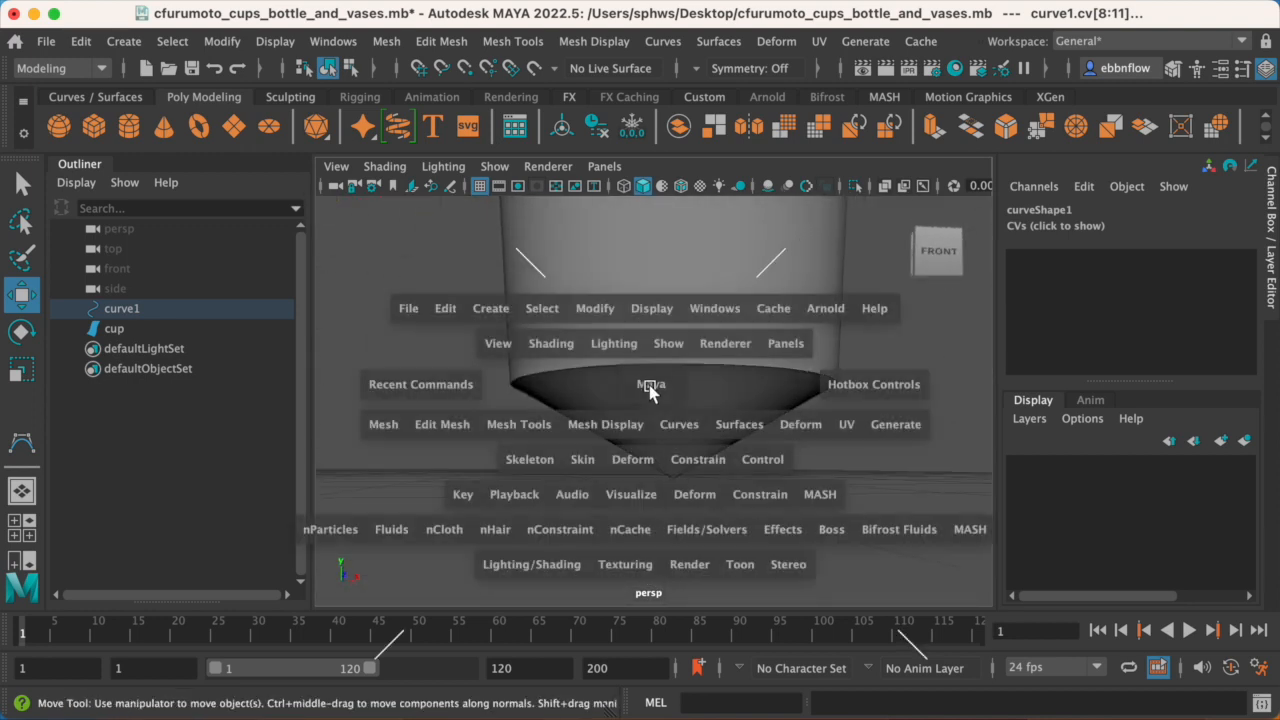
key("space")
scroll(631, 397, "up", 10)
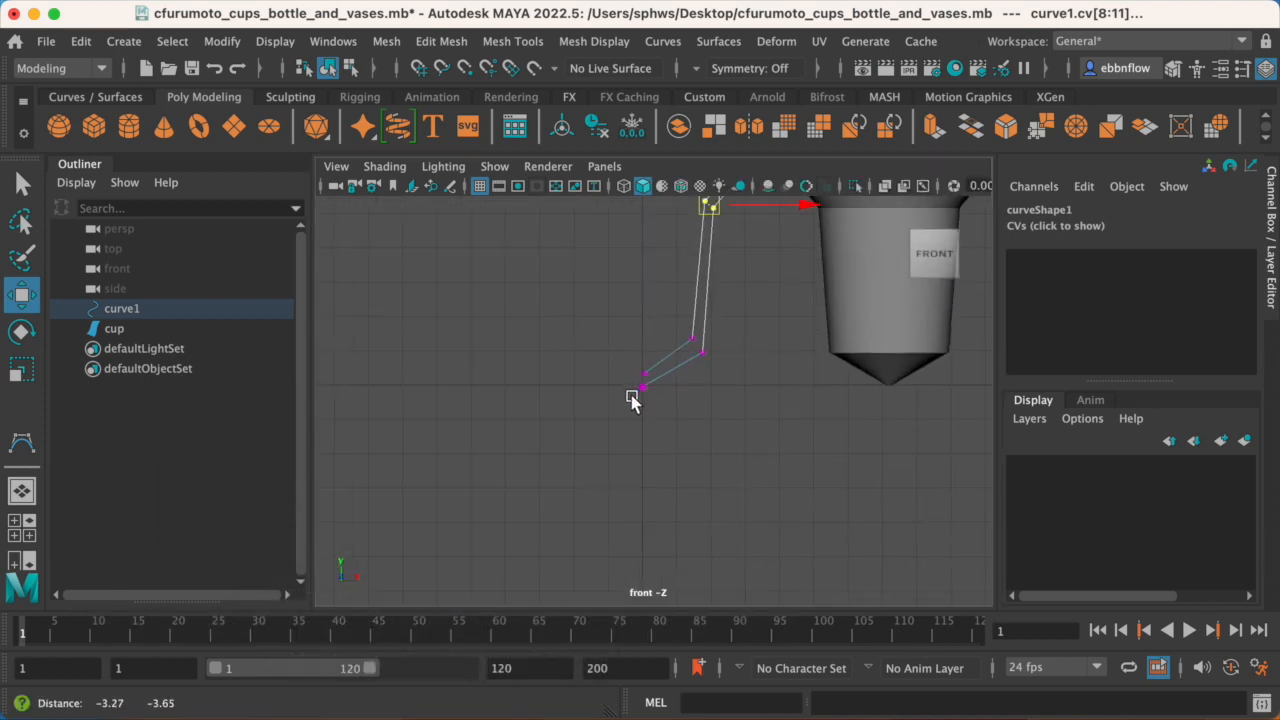
middle_click_drag(637, 268, 632, 432, "alt")
left_click_drag(595, 335, 646, 374)
left_click_drag(578, 432, 634, 508)
left_click_drag(563, 324, 640, 408)
scroll(646, 397, "down", 5)
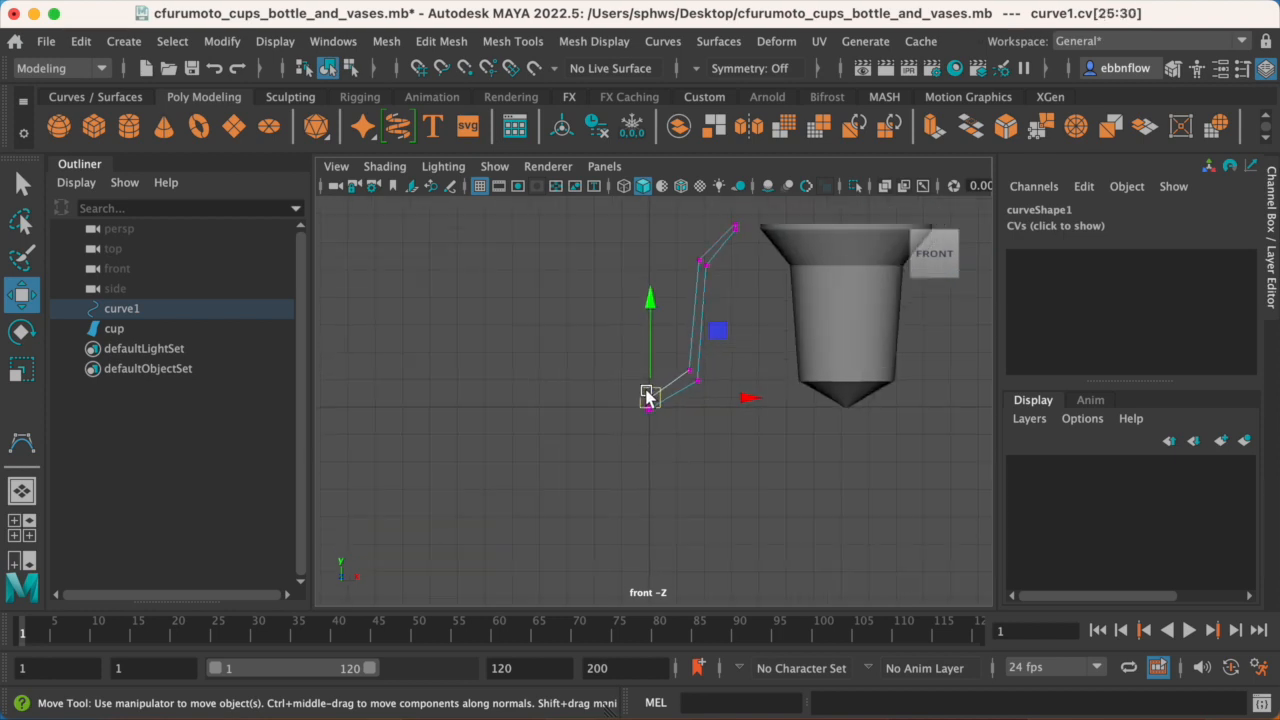
scroll(646, 397, "up", 6)
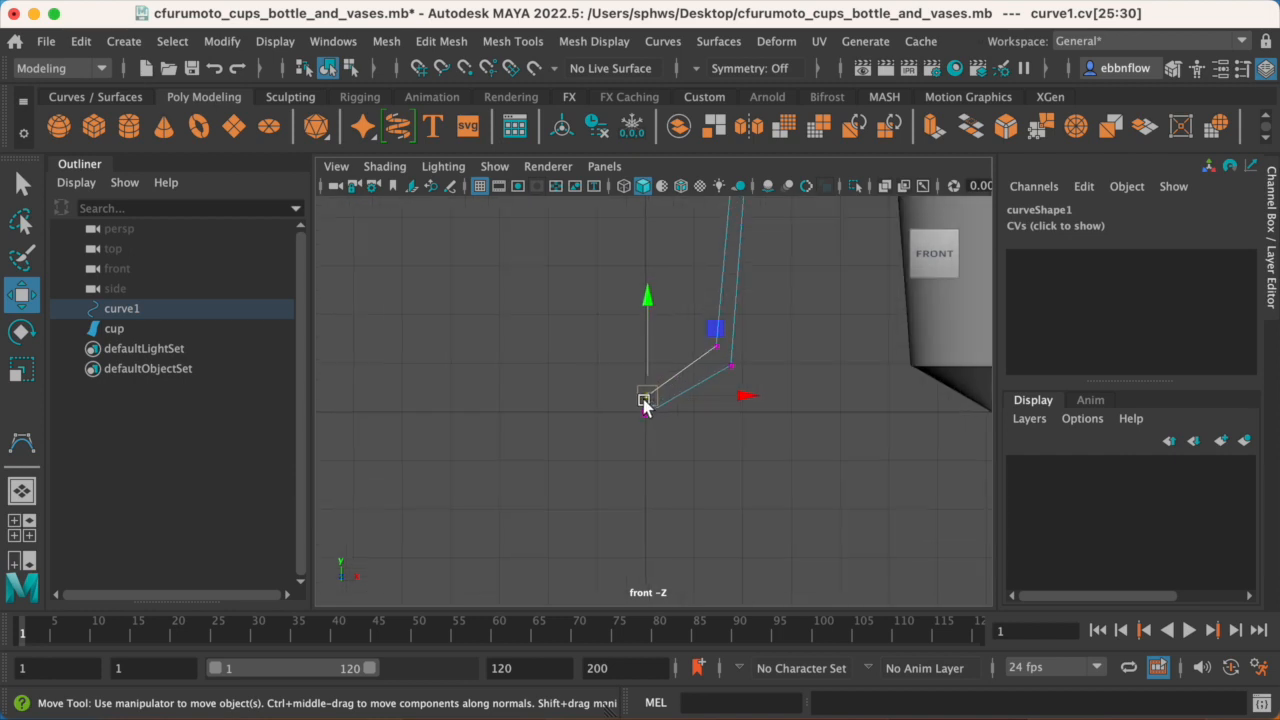
scroll(644, 403, "up", 3)
Undo the vertex selections and the trial moves of the profile's rim and bottom corner.
key("ctrl+z")
key("ctrl+z")
key("ctrl+z")
key("ctrl+z")
key("ctrl+z")
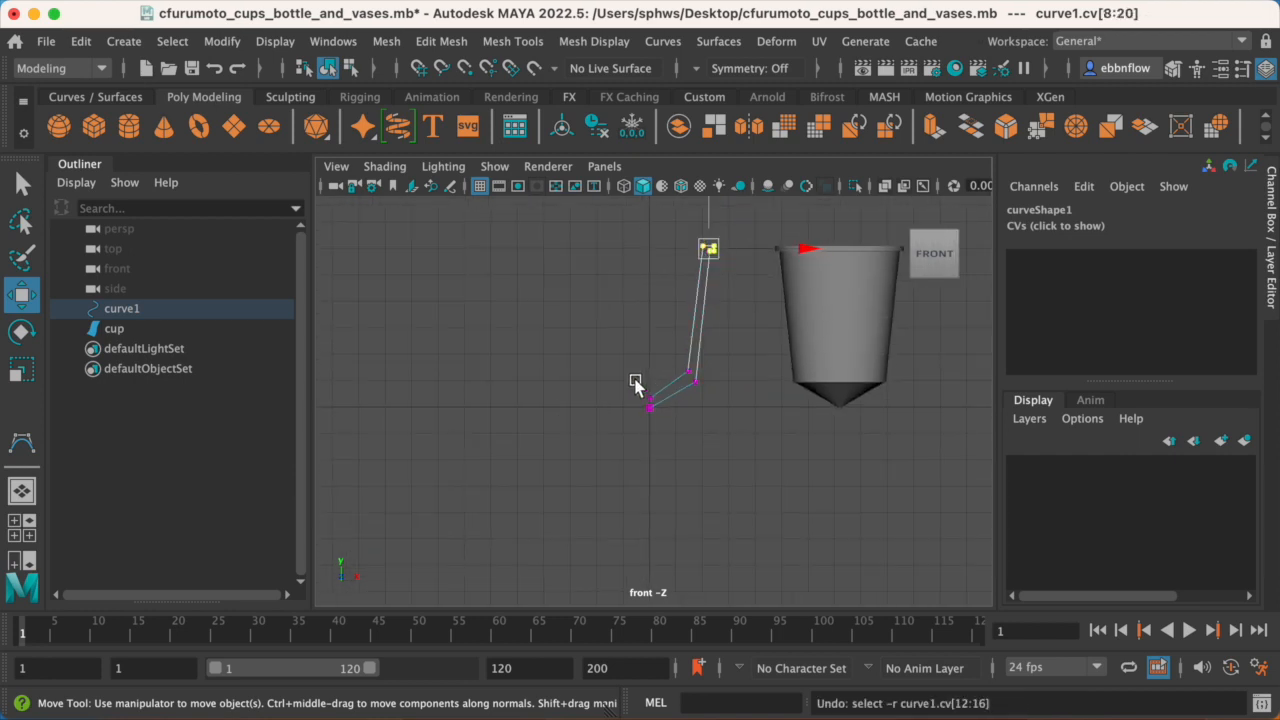
key("ctrl+z")
key("ctrl+z")
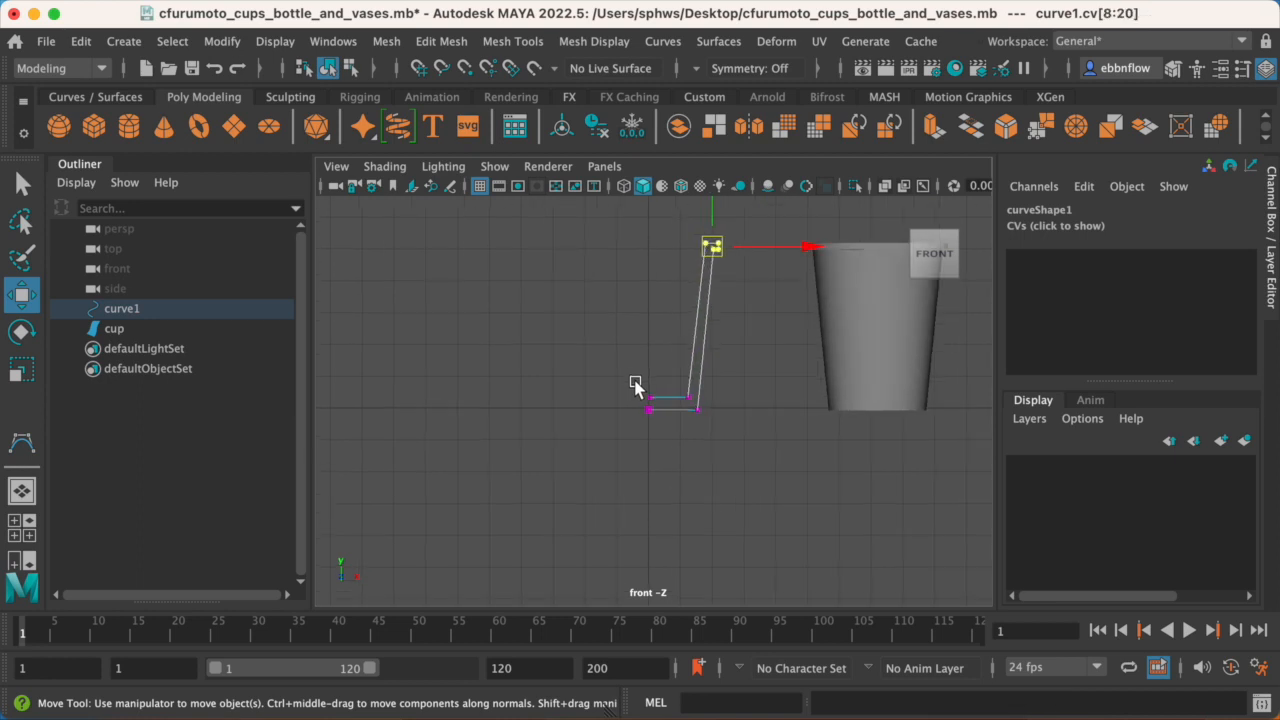
Move the inner bottom end vertices of curve1 along X to about 0.002 at the centre axis, and check the cup in perspective.
left_click_drag(643, 393, 652, 401)
scroll(652, 401, "up", 3)
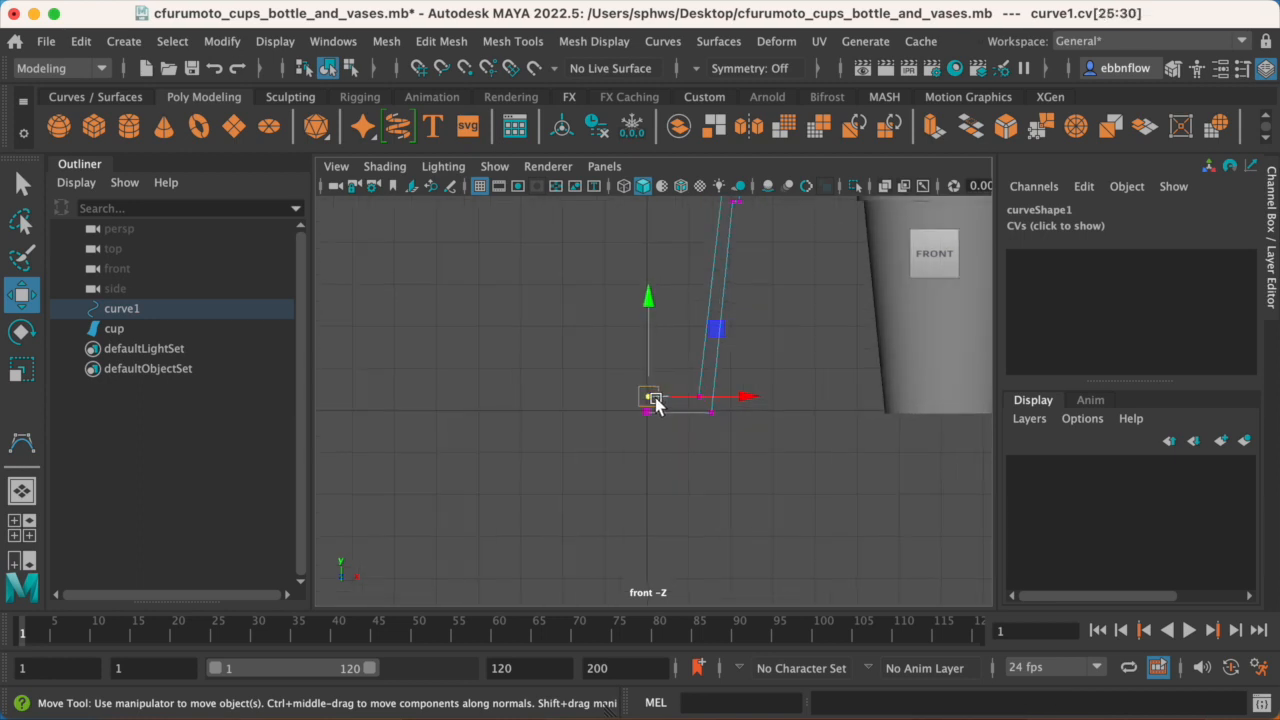
left_click_drag(749, 397, 750, 398)
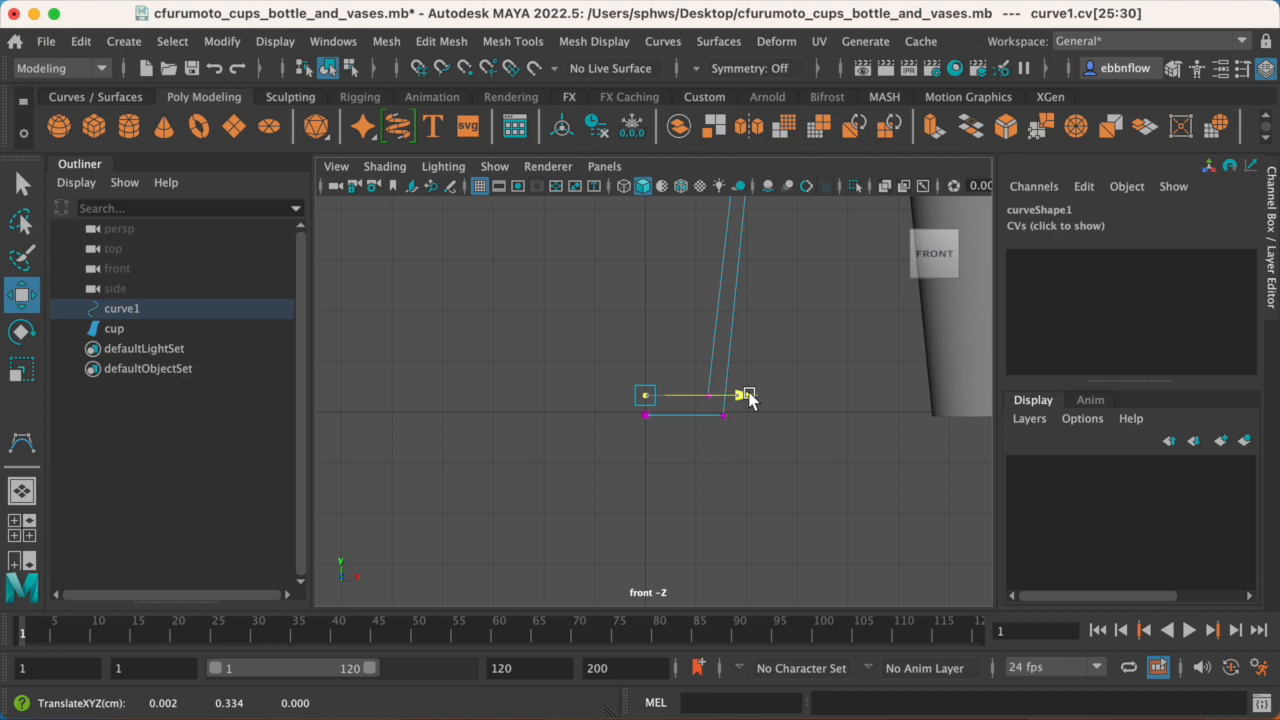
key("space")
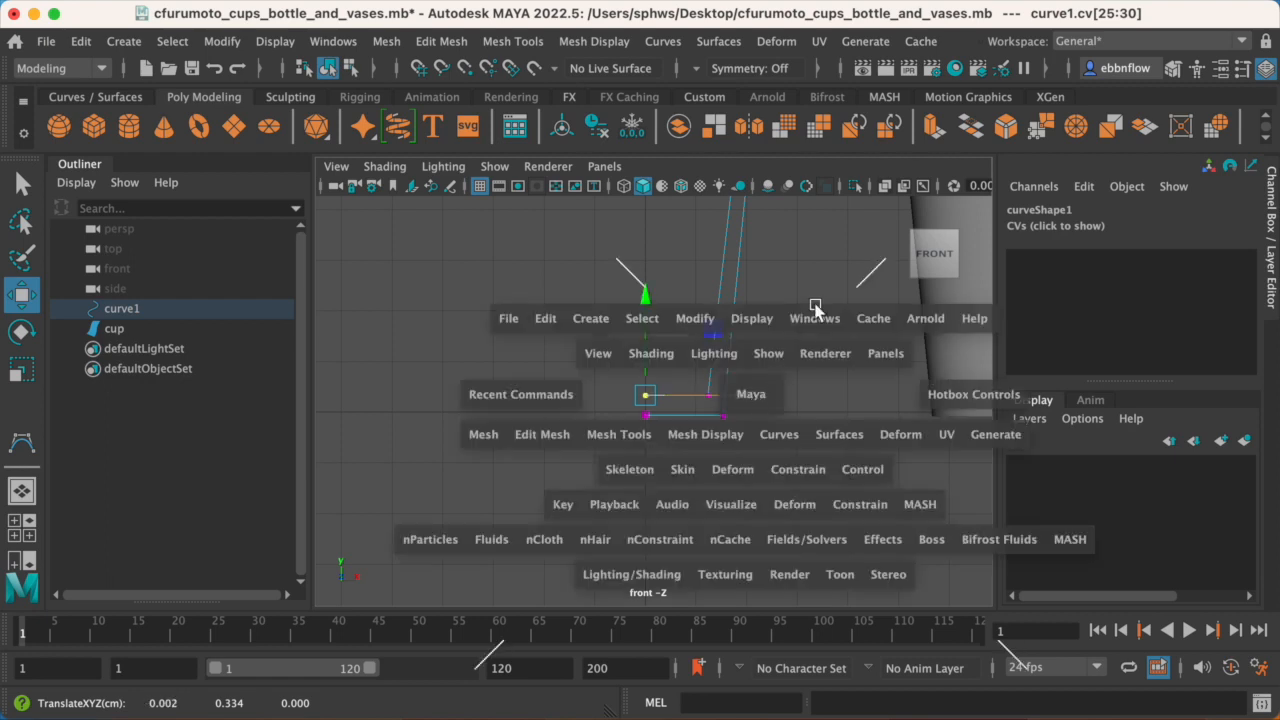
key("space")
left_click_drag(829, 314, 643, 376, "alt")
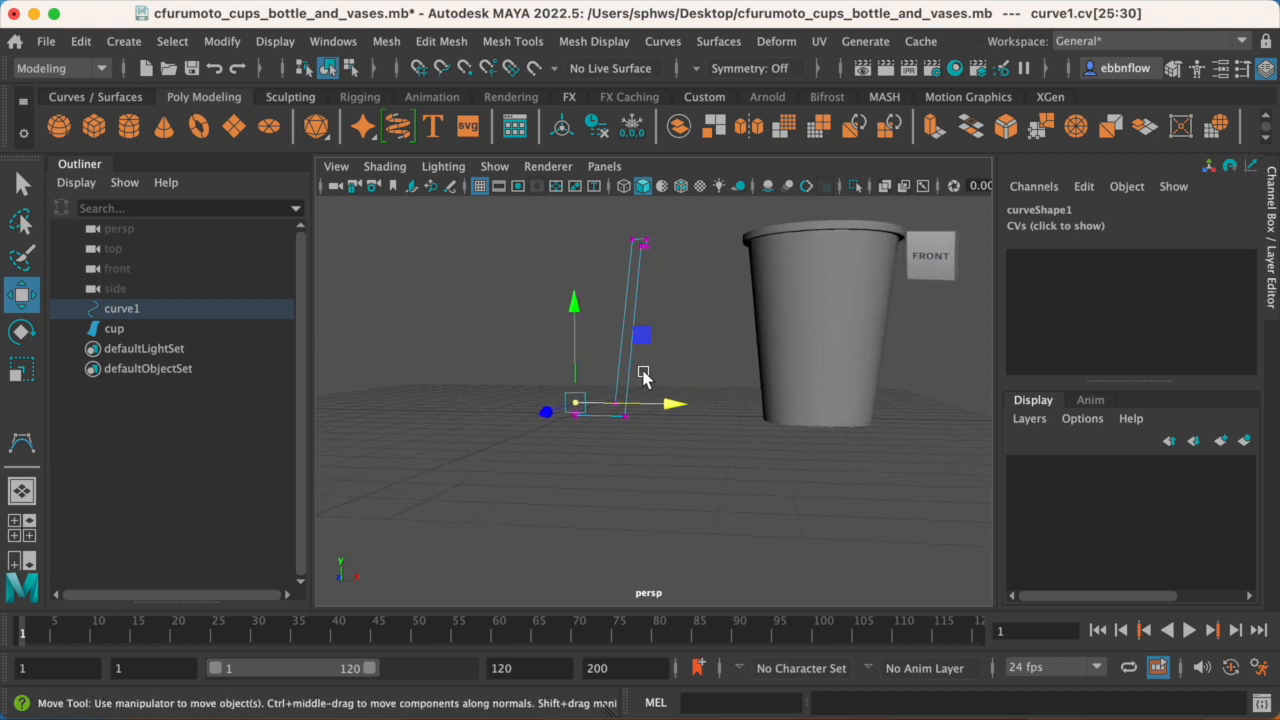
left_click_drag(591, 360, 626, 366, "alt")
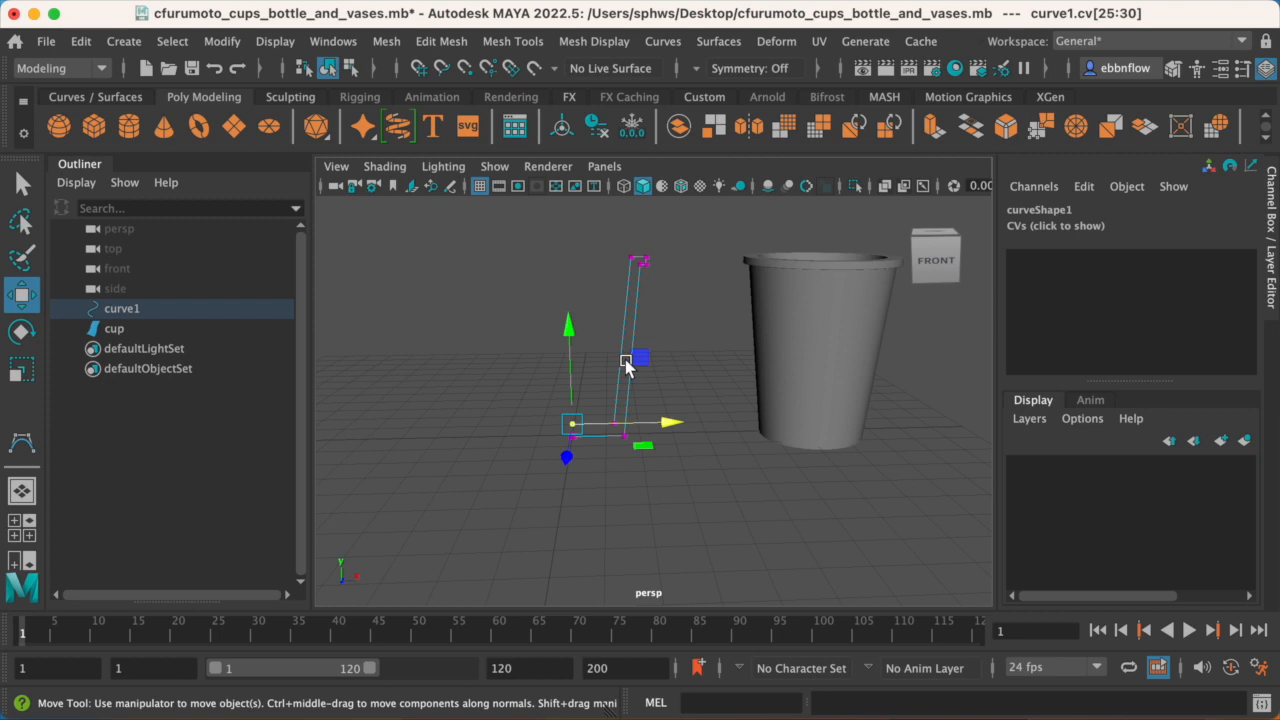
Return the curve and the surface to object mode and select both curve1 and cup.
scroll(626, 366, "down", 2)
right_click_drag(632, 316, 691, 290)
left_click_drag(571, 237, 860, 363)
left_click_drag(703, 388, 657, 357, "alt")
right_click_drag(657, 357, 672, 388, "alt")
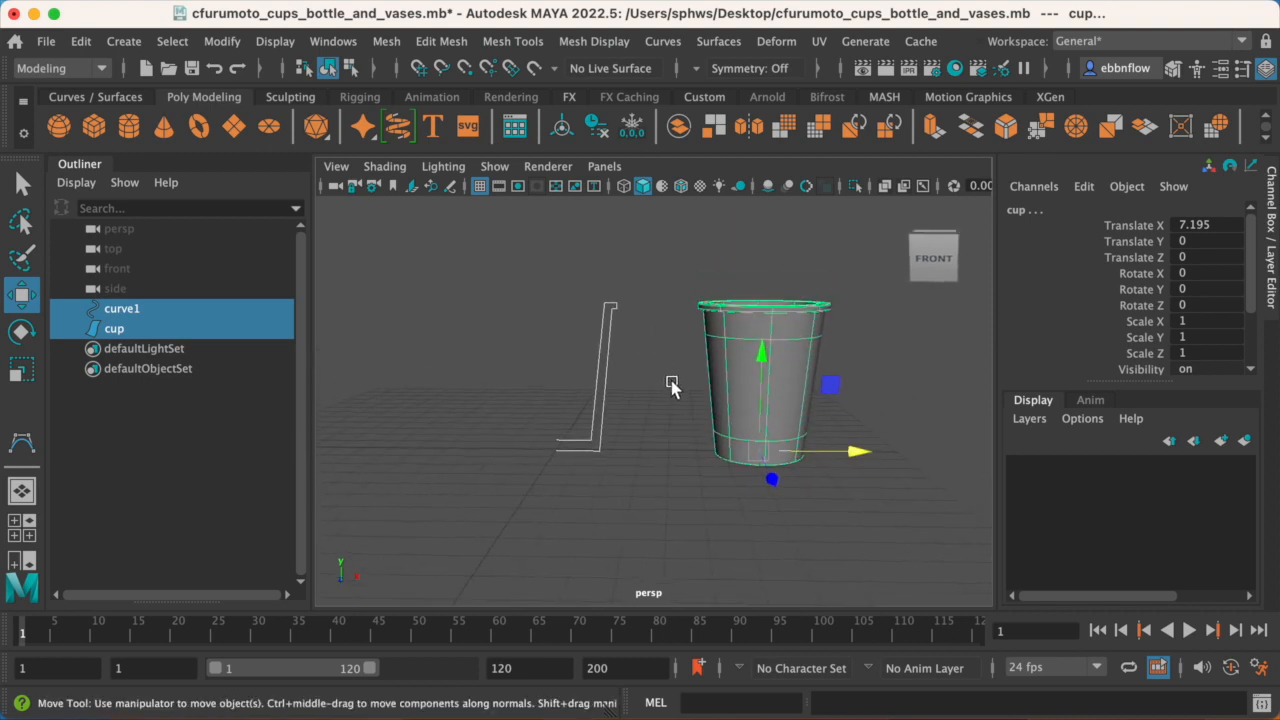
left_click(630, 346)
right_click_drag(787, 346, 852, 316)
left_click_drag(555, 263, 809, 386)
middle_click_drag(615, 470, 617, 436, "alt")
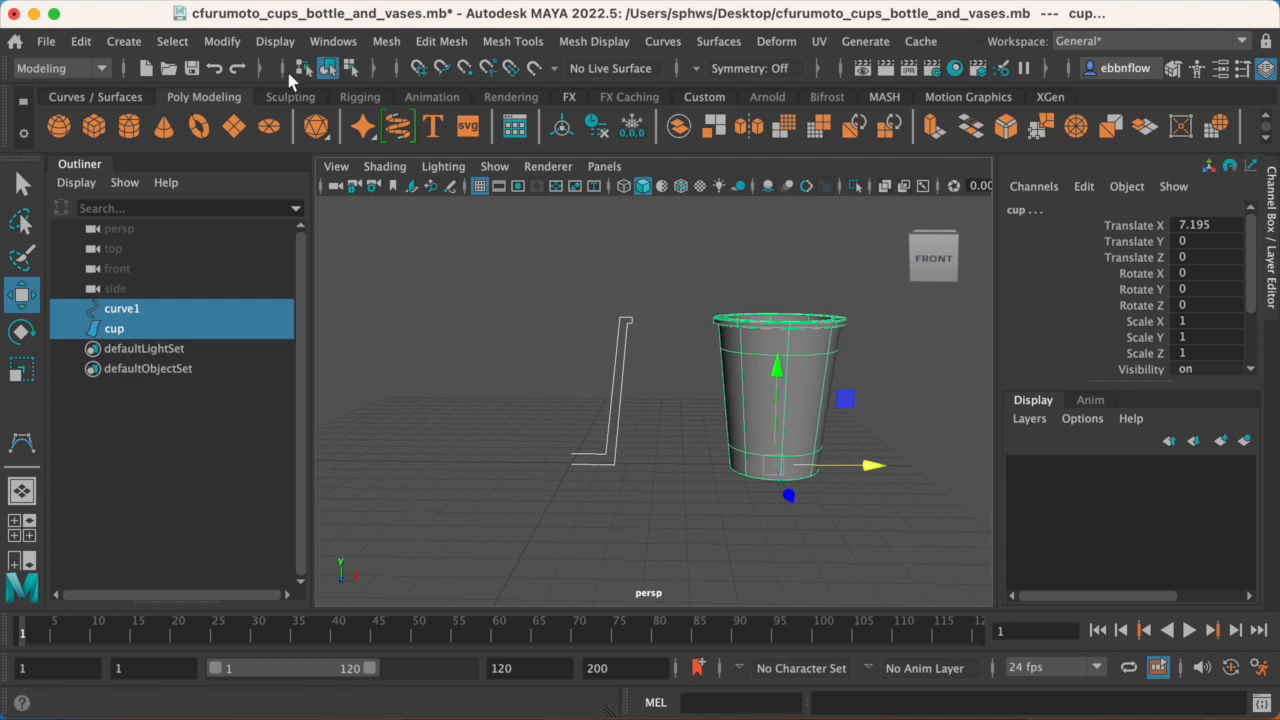
Delete the construction history of curve1 and cup, and clear the selection.
left_click(80, 42)
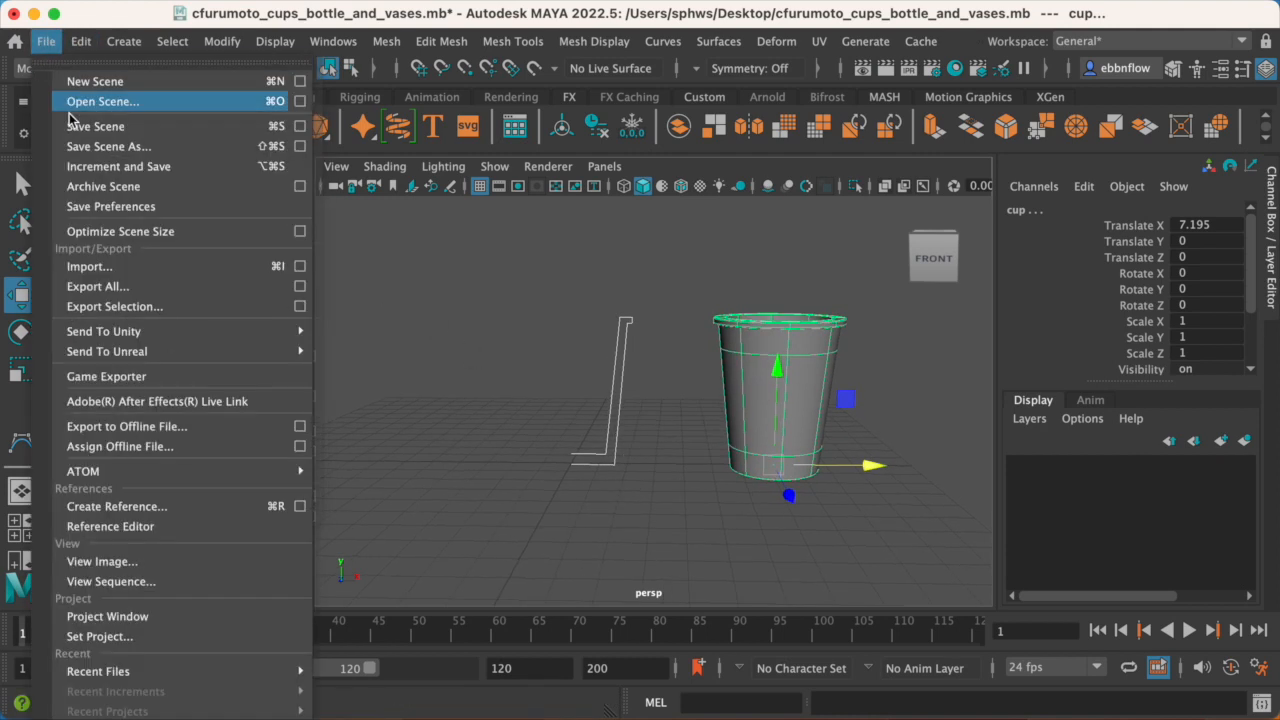
mouse_move(137, 282)
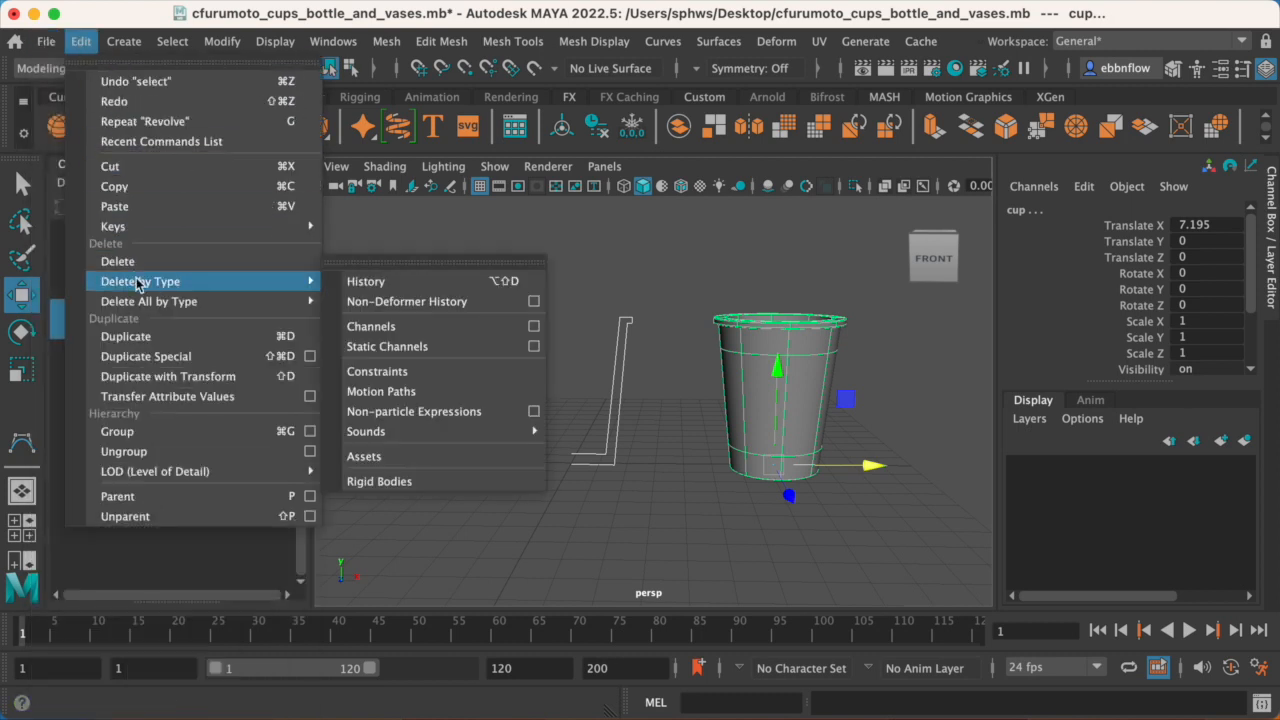
left_click(384, 284)
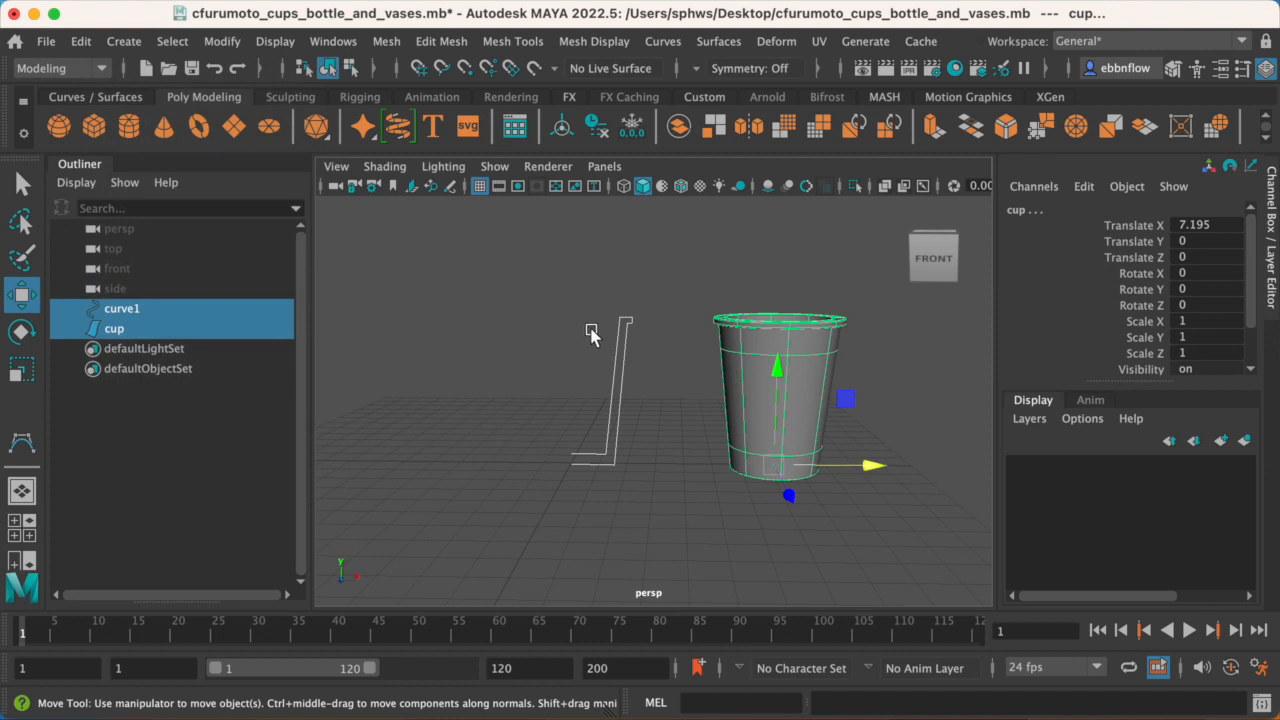
left_click(690, 380)
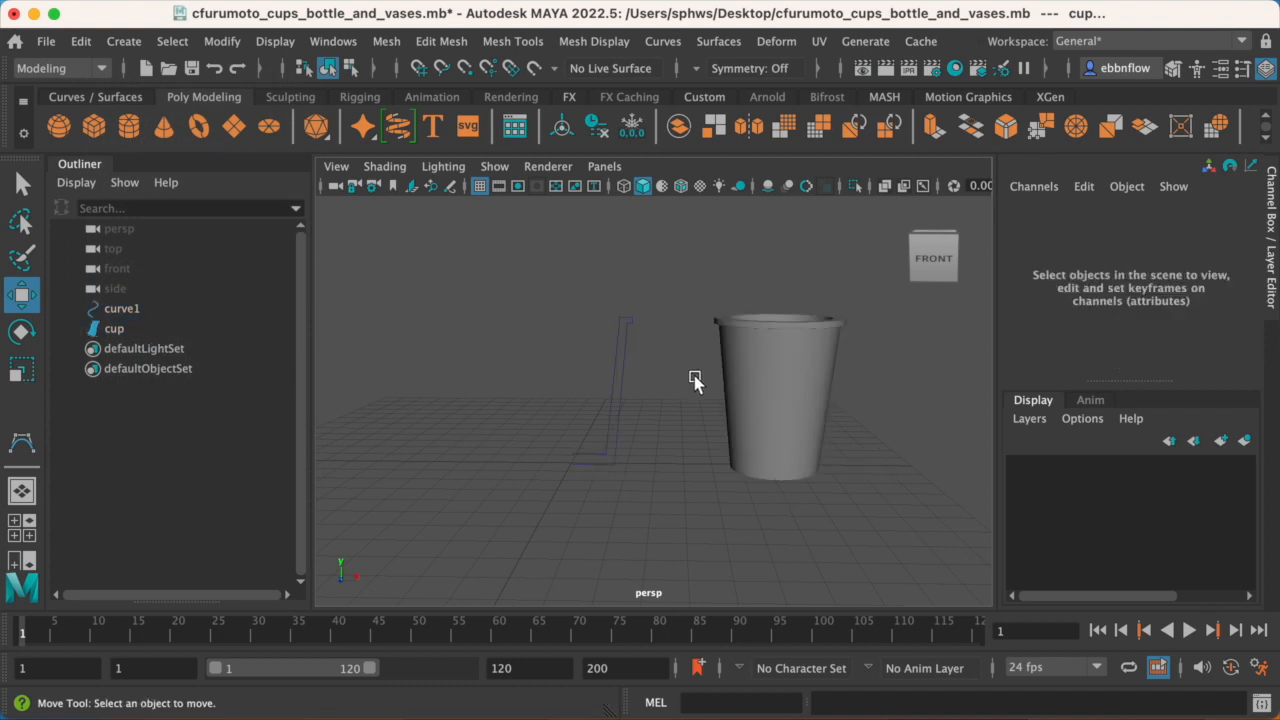
Raise the rim control vertices of curve1 along Y to test whether the cup still follows its profile.
left_click(614, 370)
right_click_drag(614, 373, 486, 366)
left_click_drag(572, 282, 655, 350)
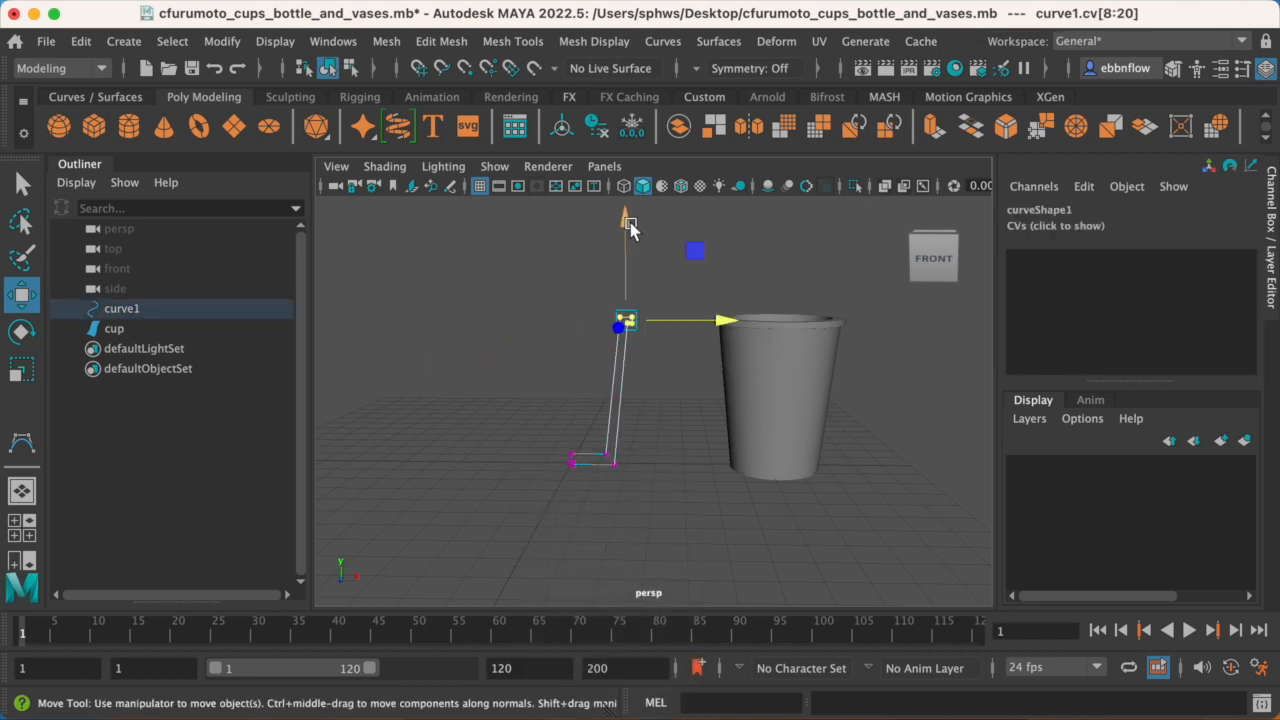
left_click_drag(630, 228, 674, 133)
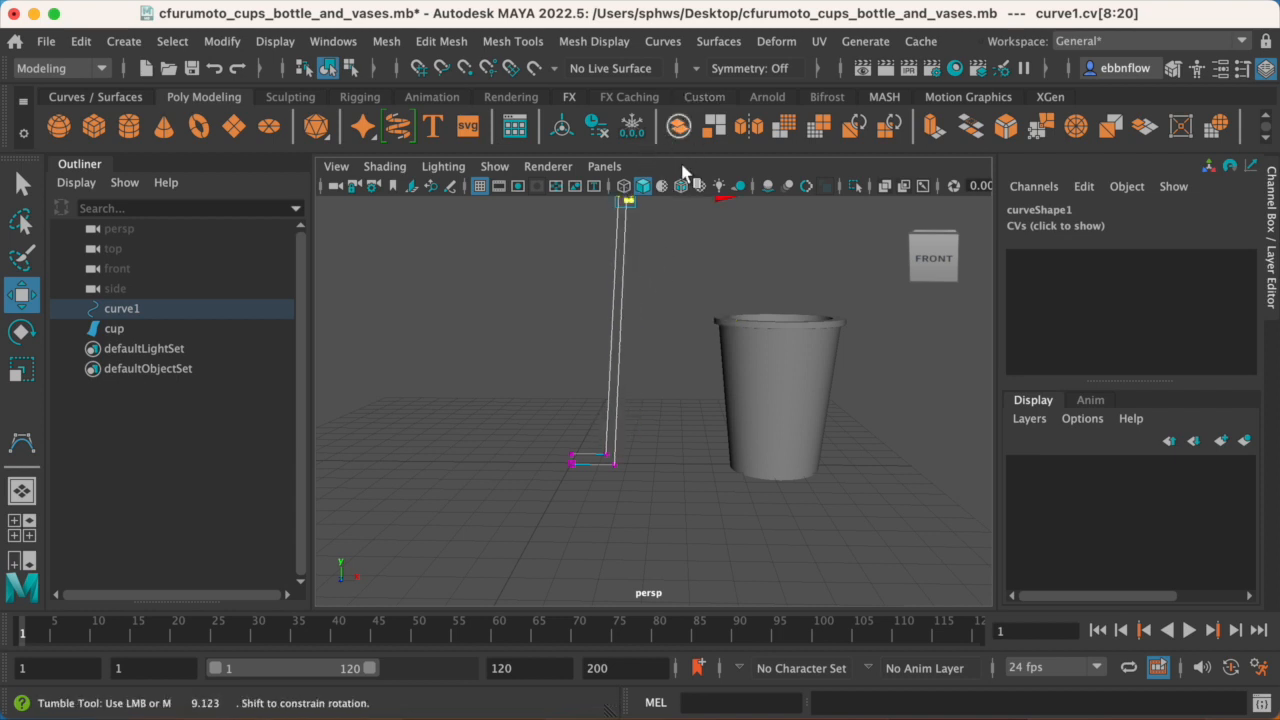
Compare the raised profile curve with the cup in the perspective view, selecting the cup to inspect it.
scroll(646, 280, "down", 2)
left_click_drag(680, 240, 651, 343)
scroll(651, 343, "up", 2)
scroll(651, 338, "up", 2)
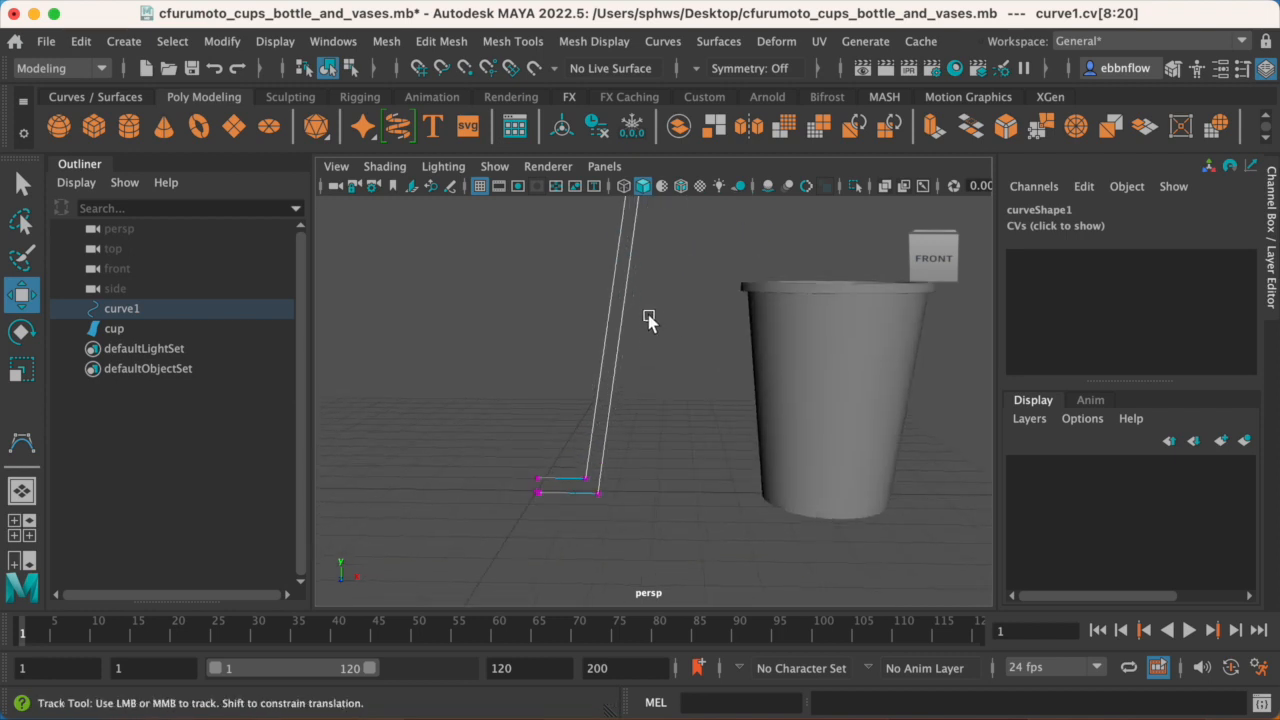
middle_click_drag(649, 318, 629, 388, "alt")
left_click_drag(620, 371, 623, 373, "alt")
scroll(631, 377, "down", 2)
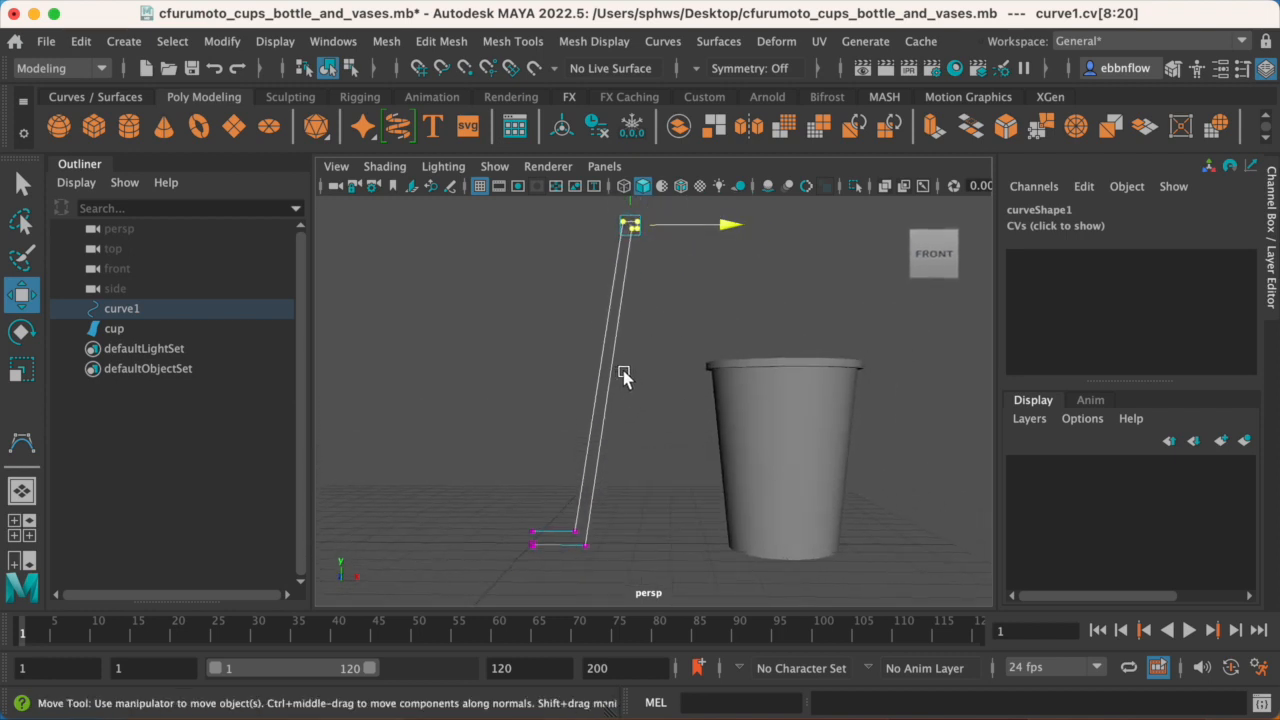
middle_click_drag(633, 340, 631, 354, "alt")
left_click_drag(631, 354, 635, 356, "alt")
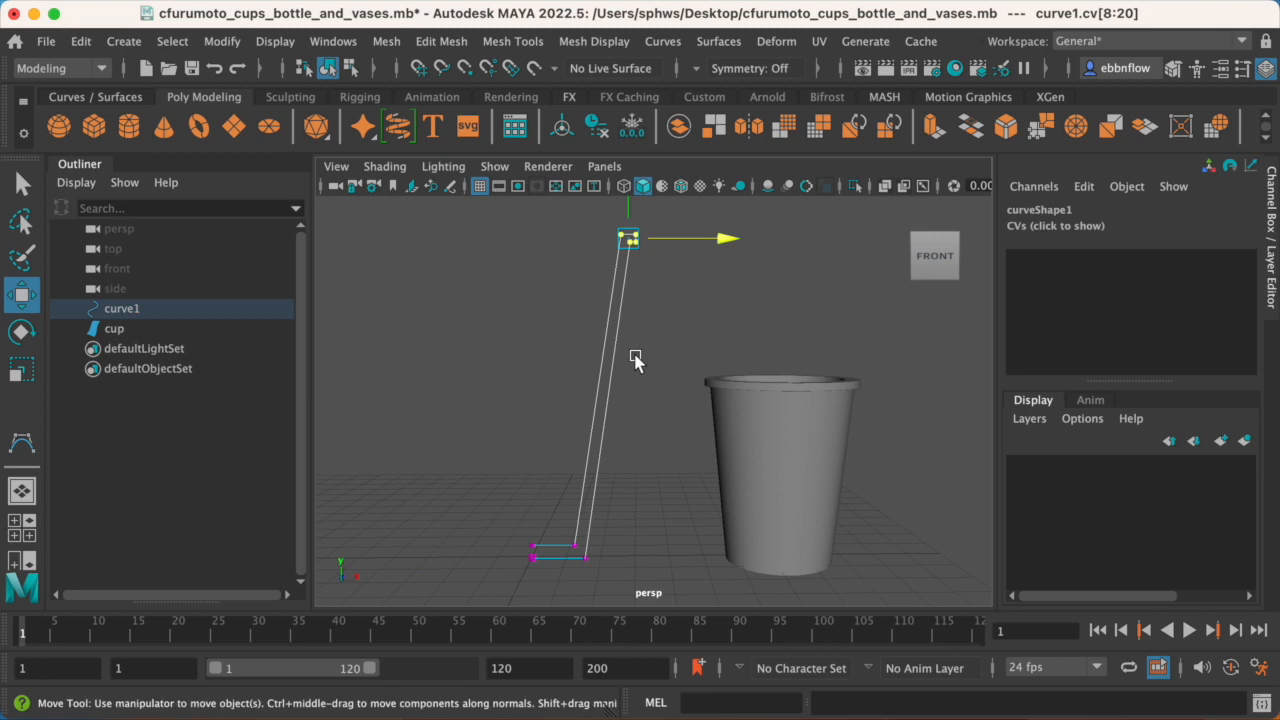
left_click(770, 430)
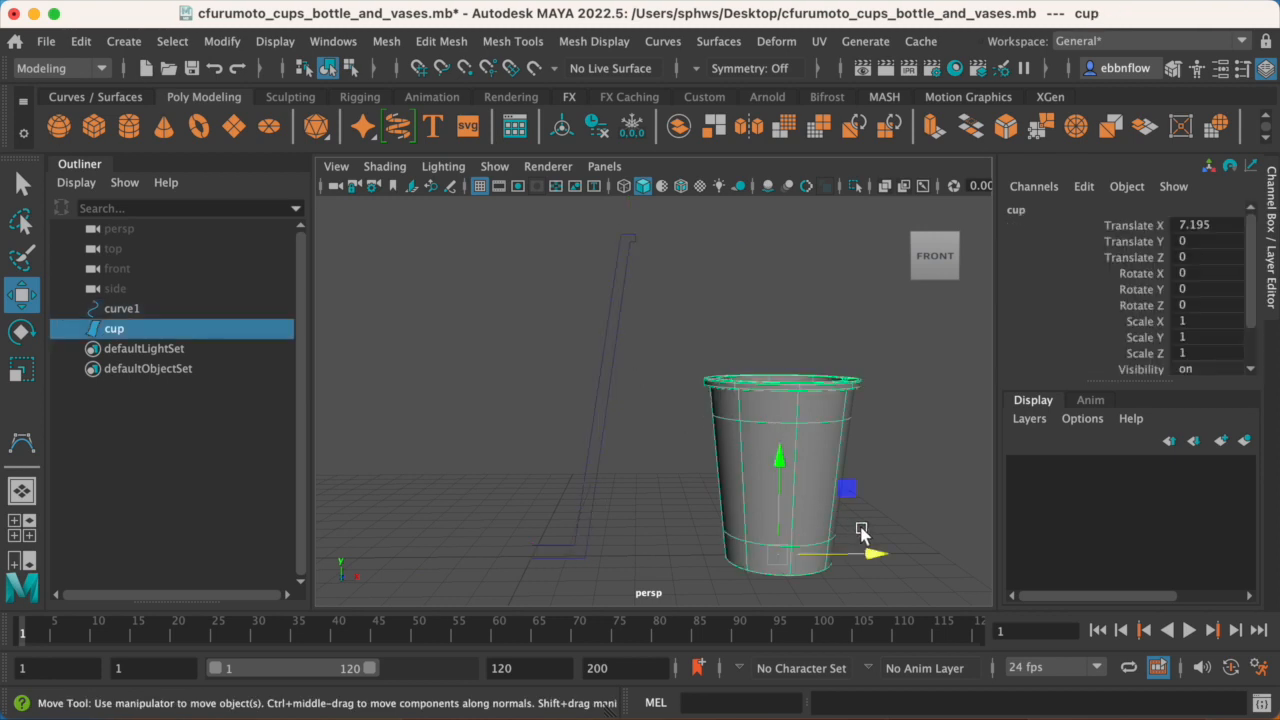
middle_click_drag(746, 533, 779, 501, "alt")
left_click_drag(779, 501, 764, 436, "alt")
middle_click_drag(764, 436, 739, 450, "alt")
left_click_drag(740, 453, 751, 451, "alt")
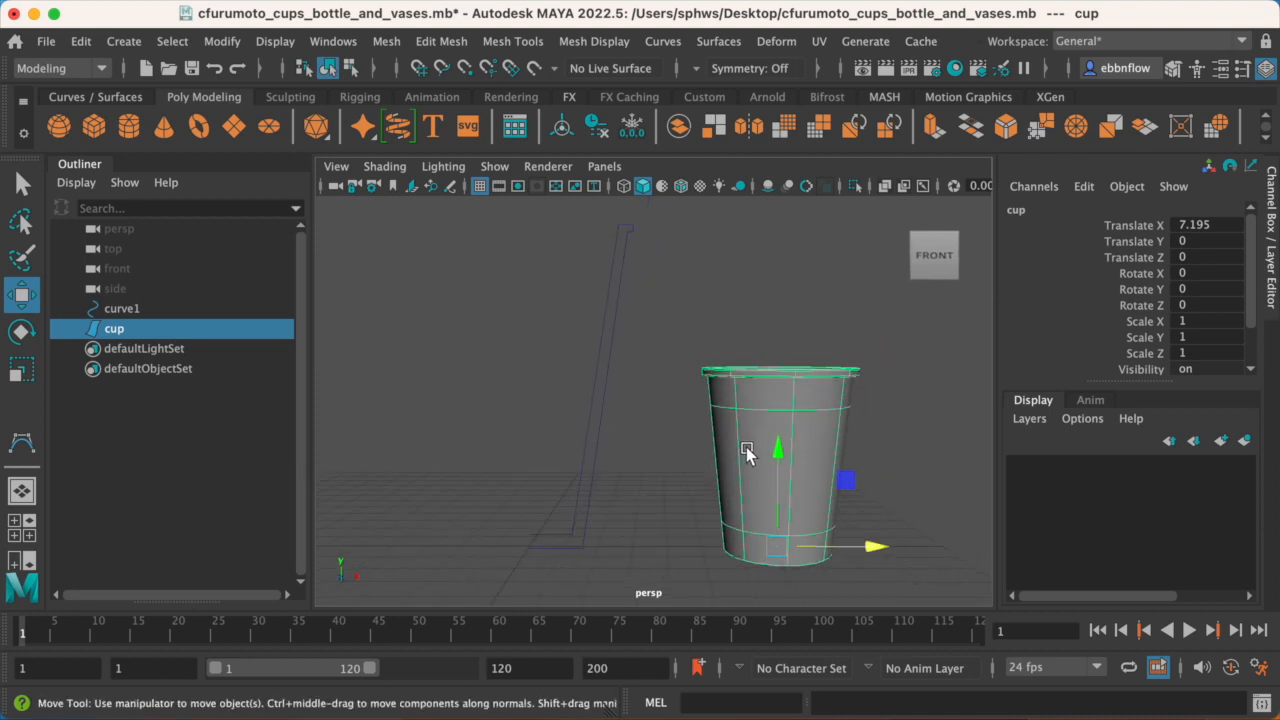
Delete the profile curve curve1 and check the remaining cup in the perspective view.
left_click(603, 374)
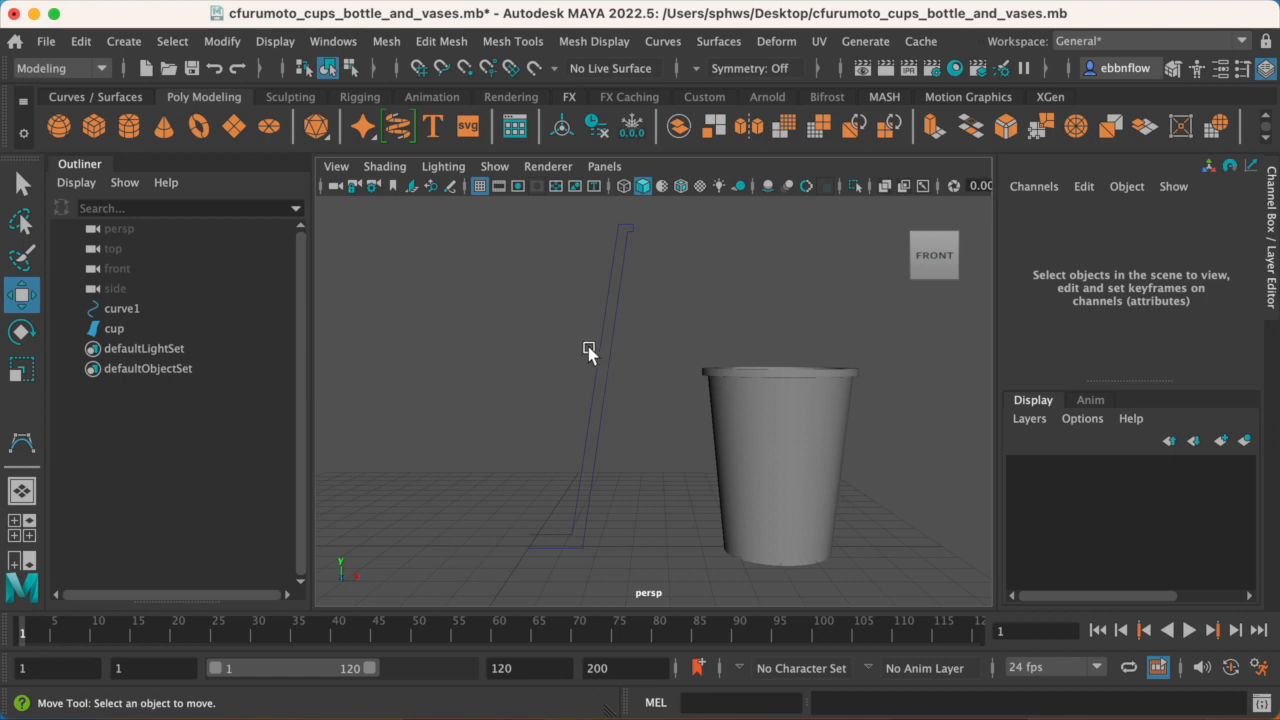
left_click_drag(586, 338, 622, 366)
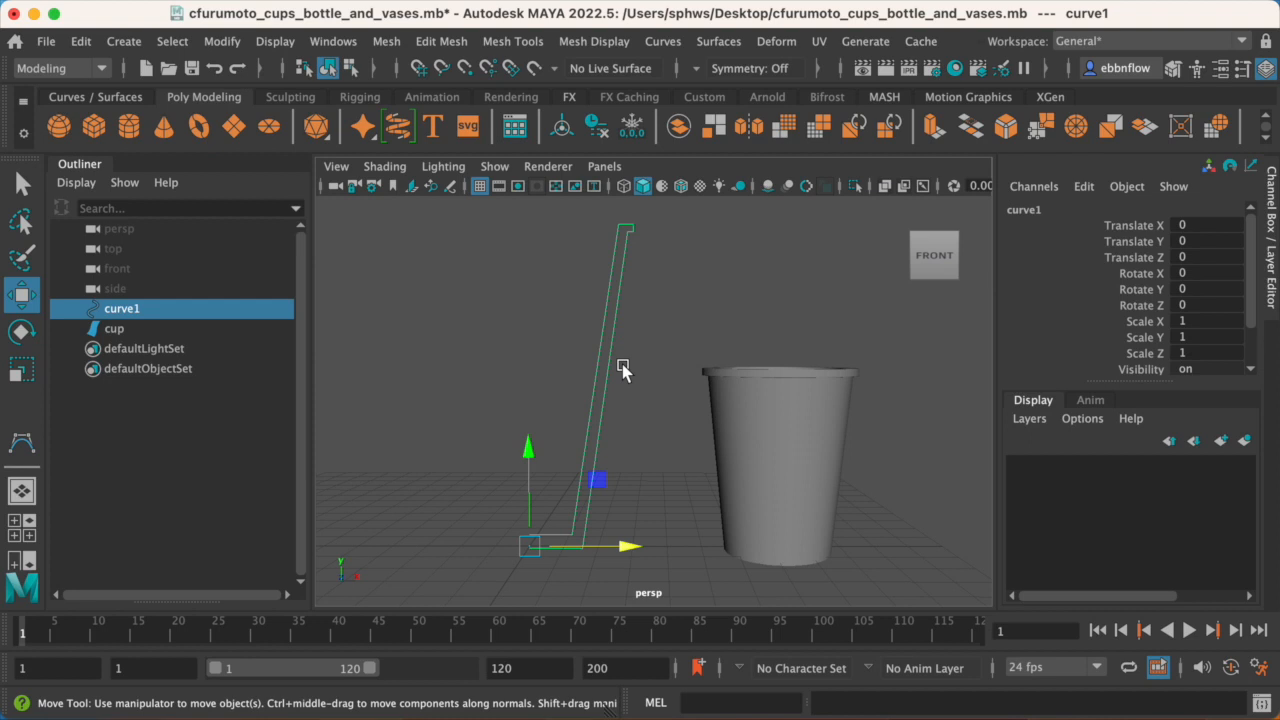
key("Delete")
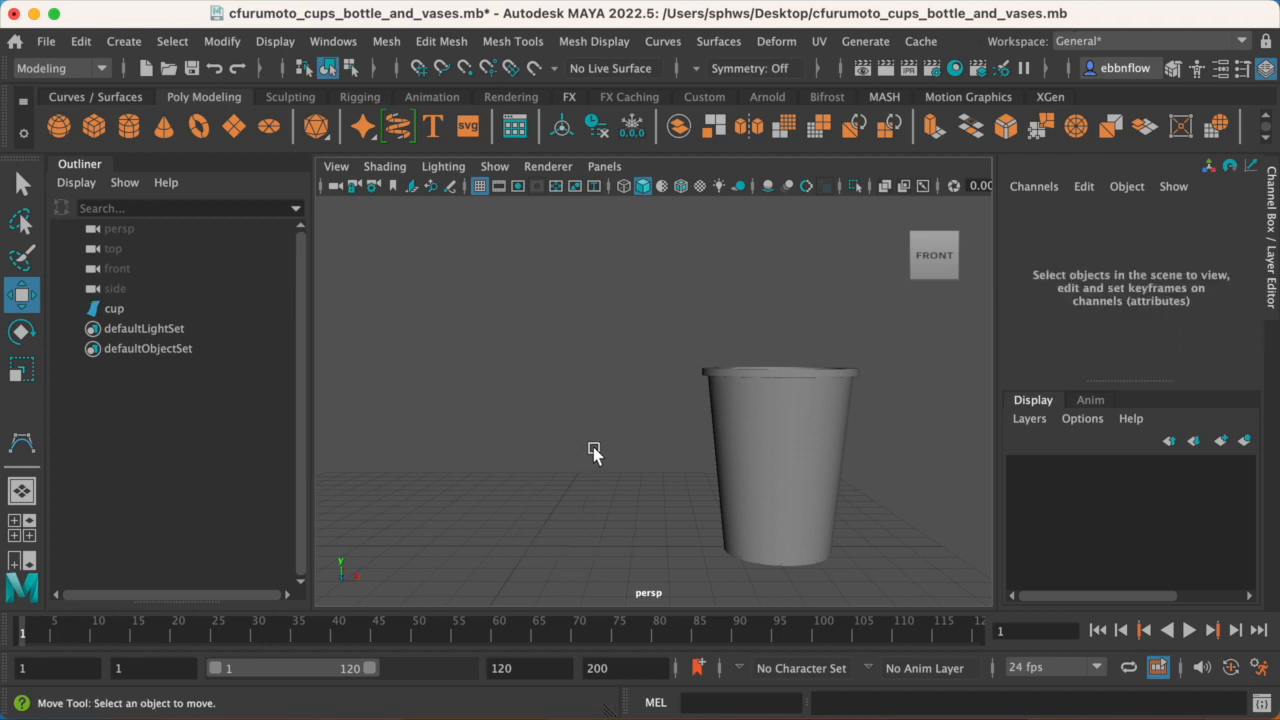
scroll(557, 458, "down", 3)
left_click_drag(557, 458, 651, 420, "alt")
right_click_drag(651, 420, 714, 403, "alt")
left_click_drag(714, 403, 708, 422, "alt")
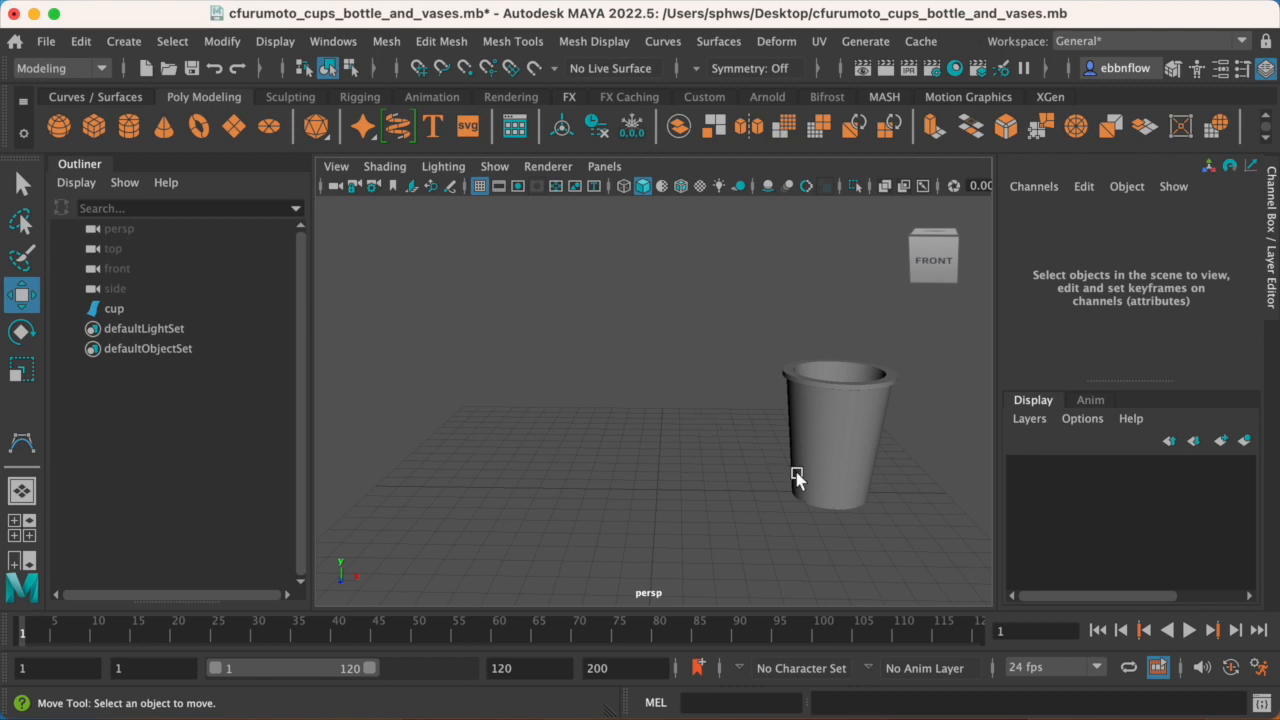
left_click_drag(859, 443, 804, 416, "alt")
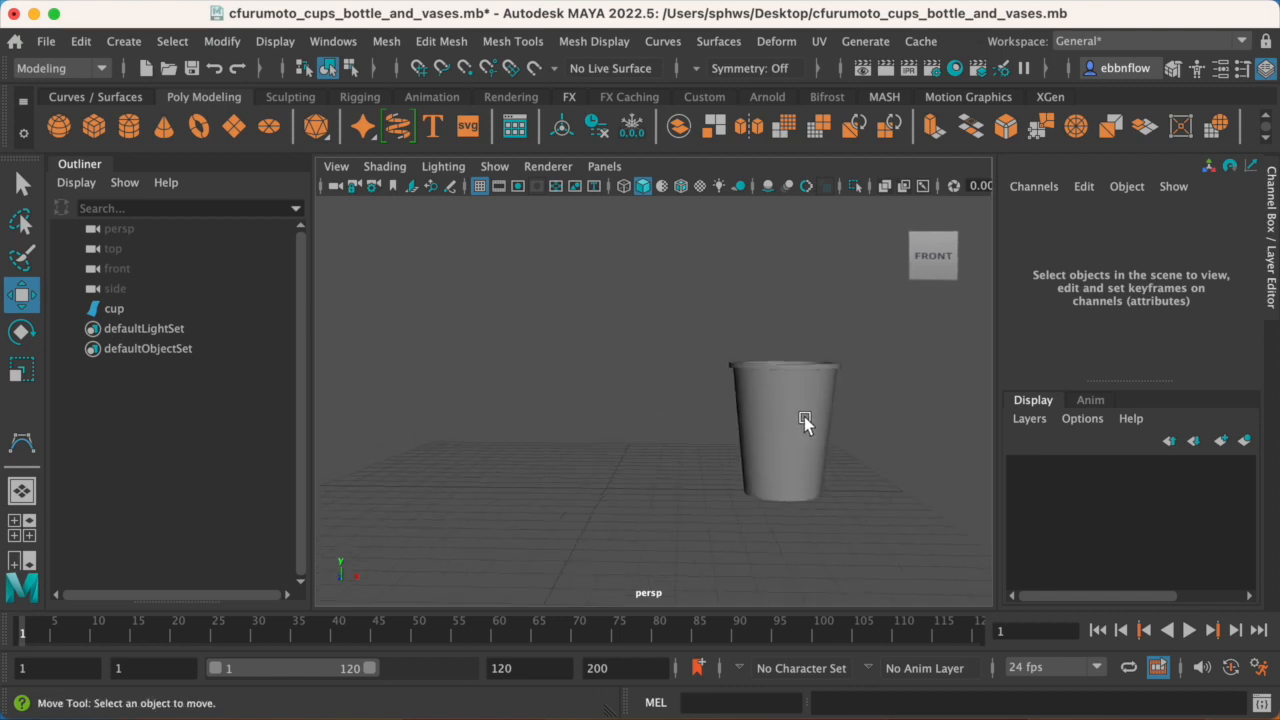